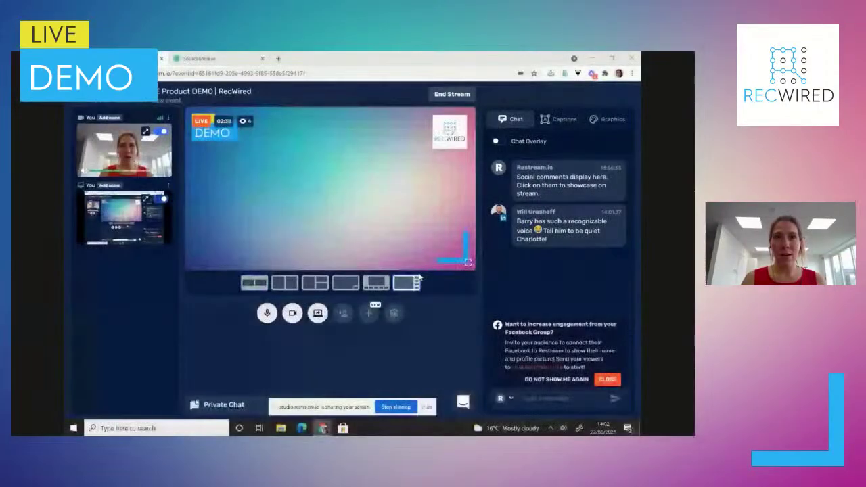
# Set the stream layout to show the shared screen beside the speaker's camera, and switch to SourceBreaker.
pyautogui.click(408, 283)
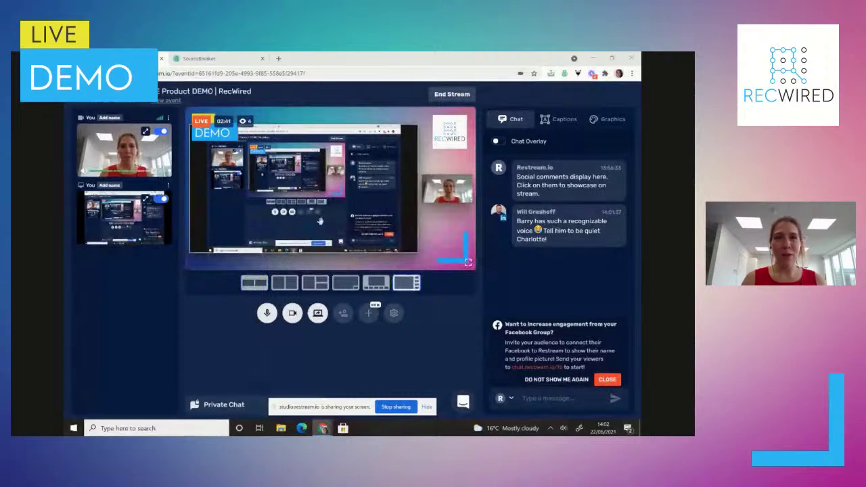
pyautogui.click(227, 60)
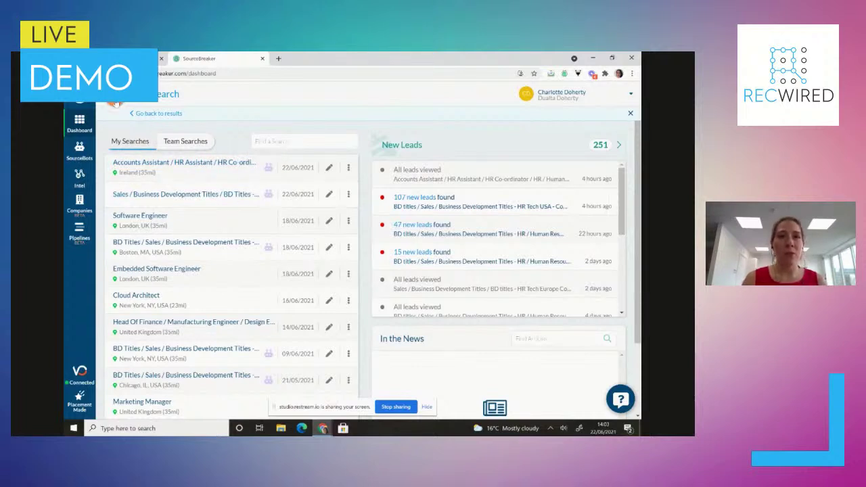
# Start a new search and add the BD Titles job title group by looking up "Business Development Manager".
pyautogui.click(166, 94)
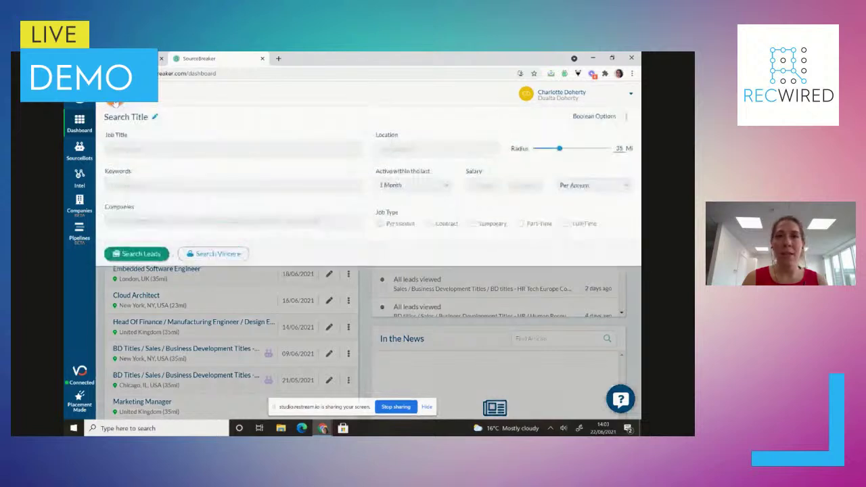
pyautogui.click(168, 151)
pyautogui.write('Busi')
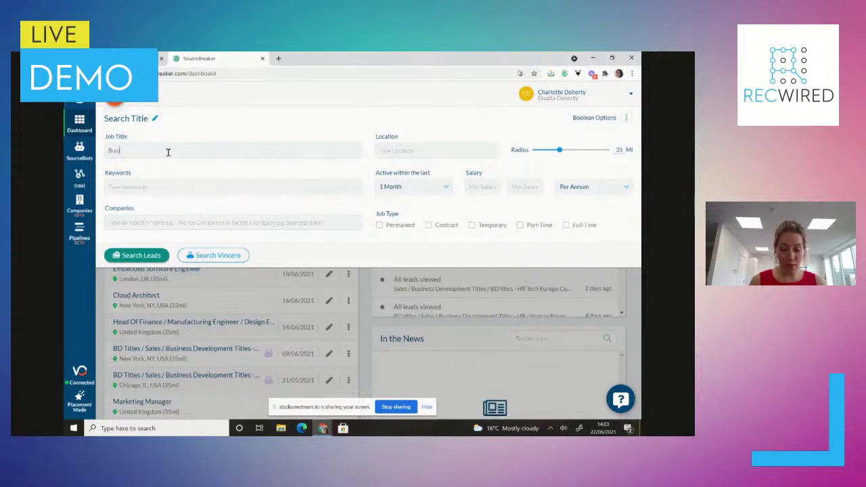
pyautogui.write('neness Development M')
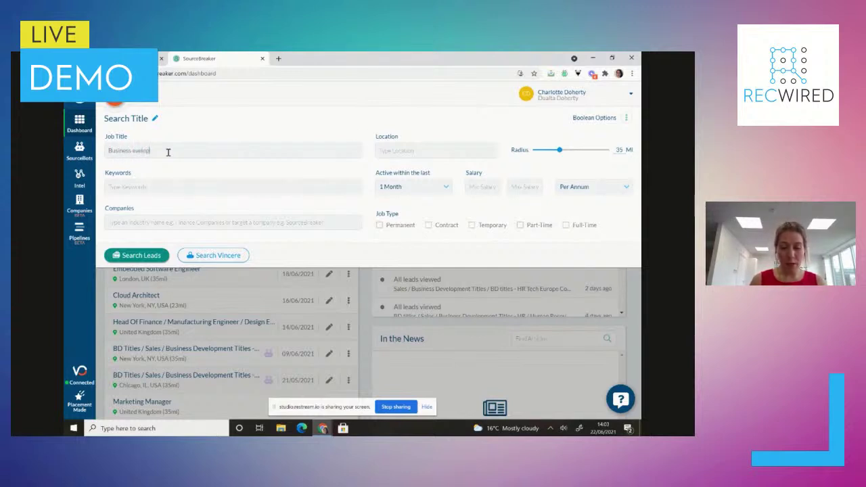
pyautogui.write('anager')
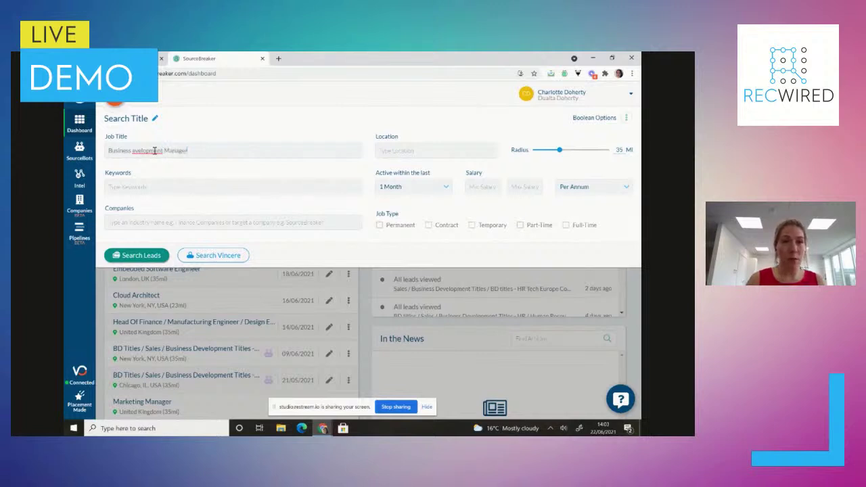
pyautogui.click(133, 150)
pyautogui.write('D')
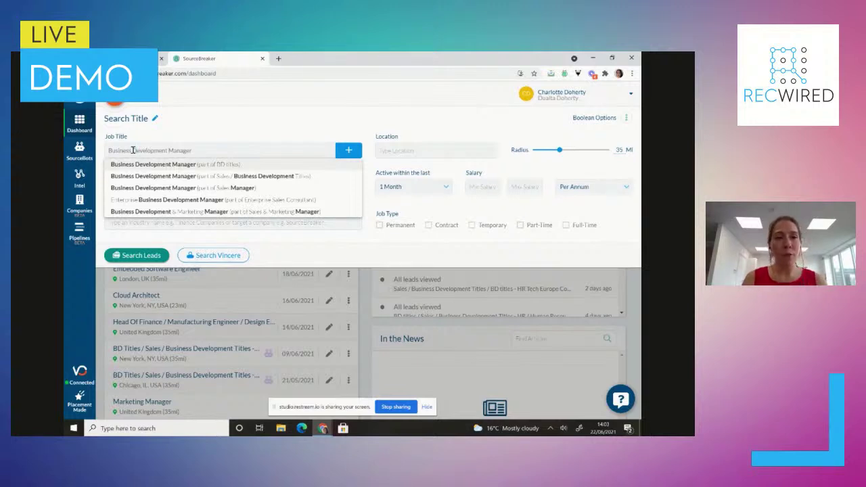
pyautogui.moveTo(127, 167)
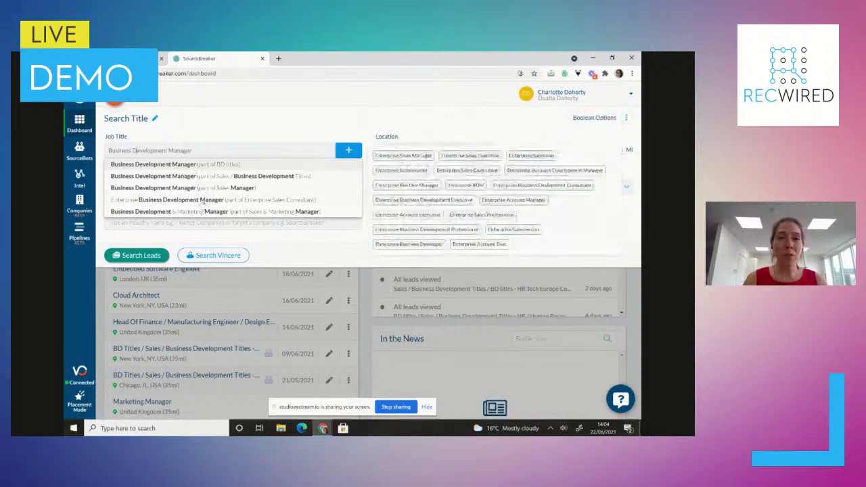
pyautogui.click(214, 166)
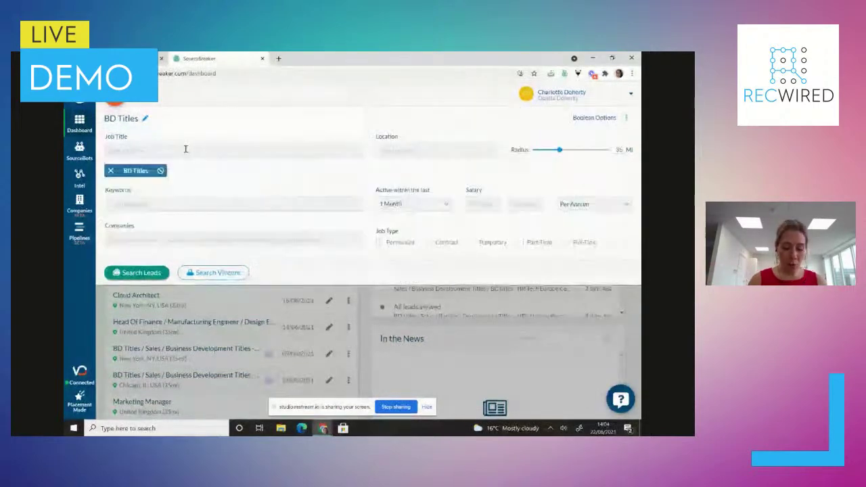
# Add the Sales / Business Development Titles group from "Business Development Manager" and merge it with BD Titles.
pyautogui.write('Business Devel')
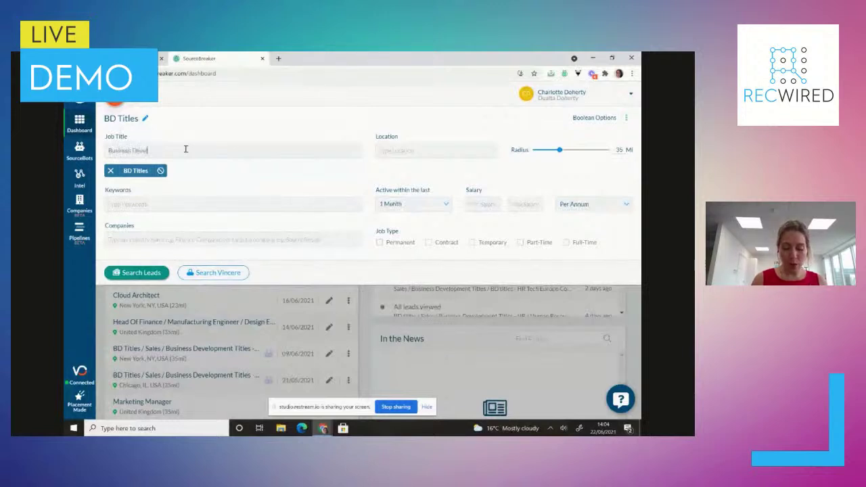
pyautogui.write('opment Manager')
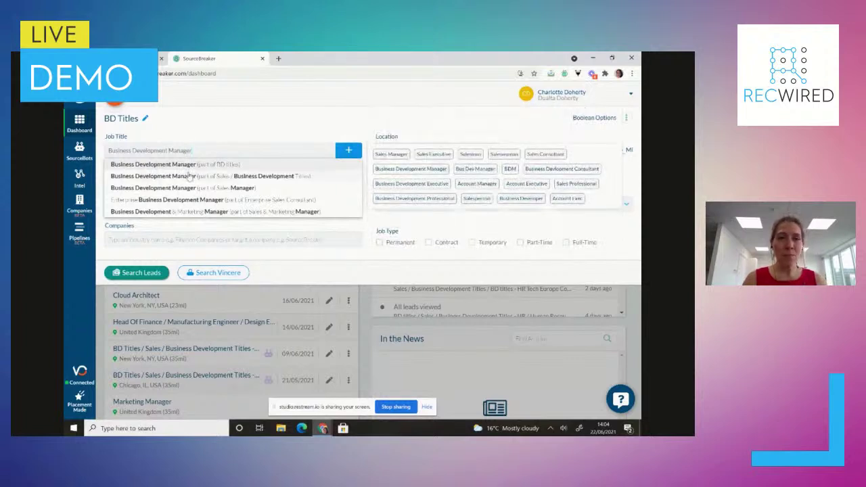
pyautogui.click(190, 176)
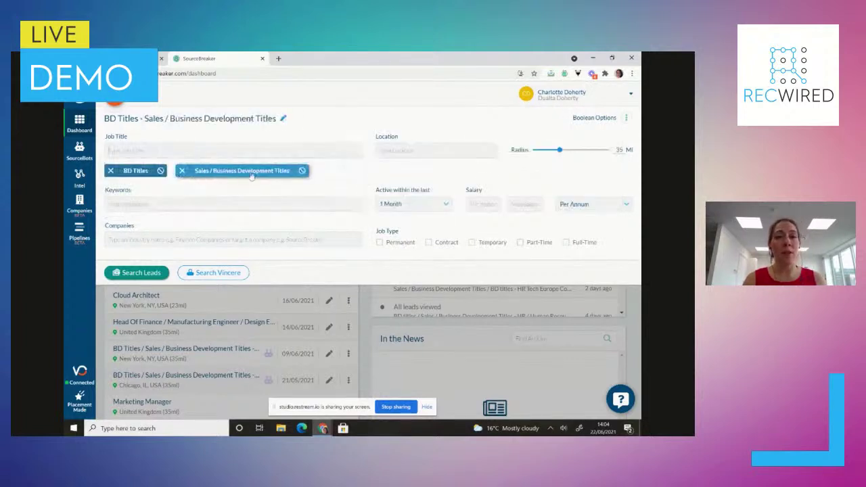
pyautogui.moveTo(251, 176); pyautogui.dragTo(124, 180)
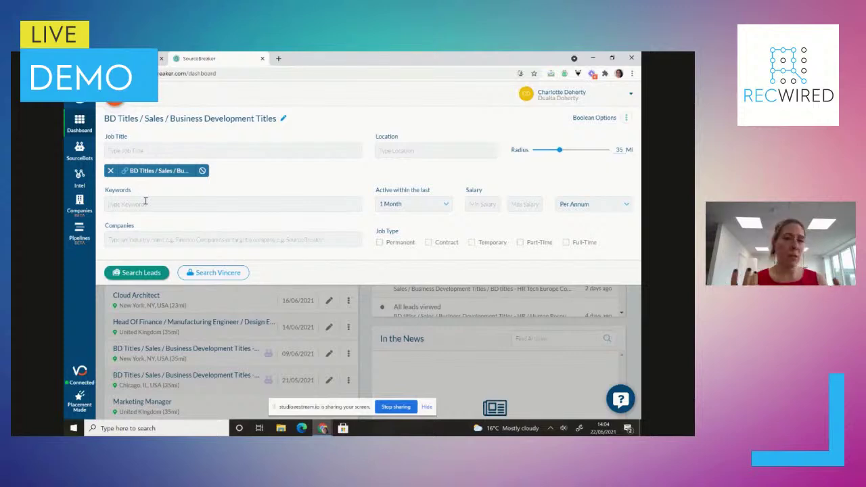
# Add the Tech keyword group by looking up "Cloud Services" in the keywords.
pyautogui.write('Cloud Servi')
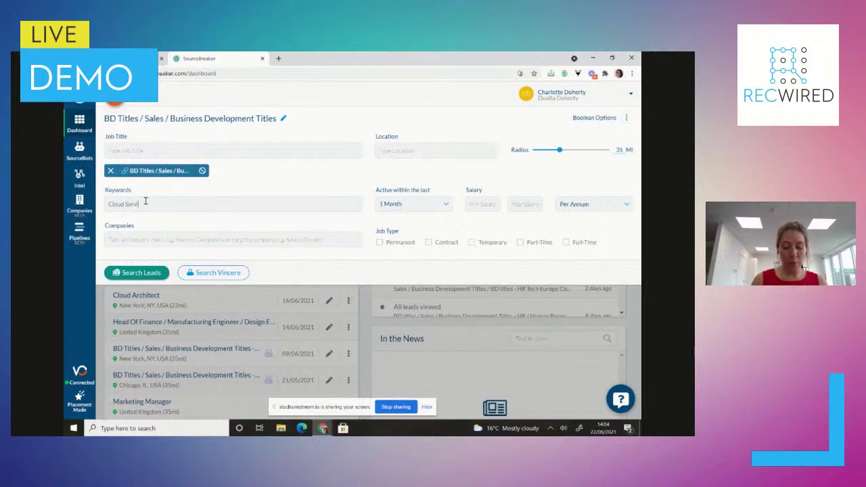
pyautogui.write('ces')
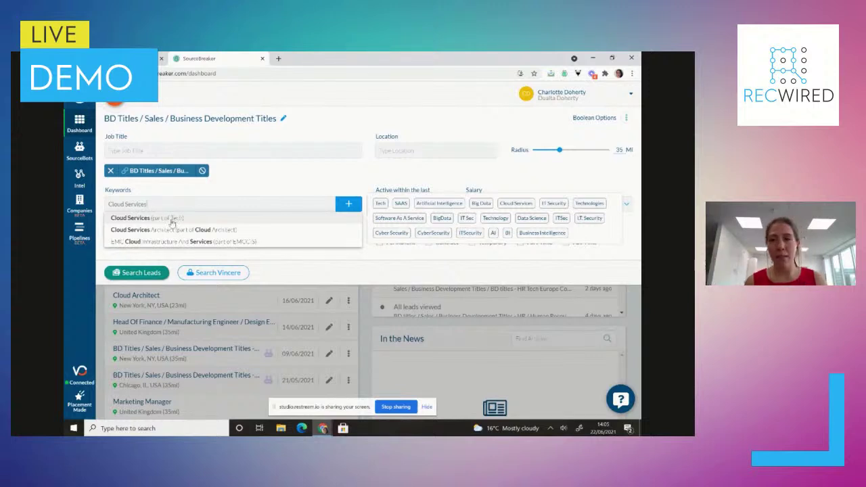
pyautogui.click(172, 219)
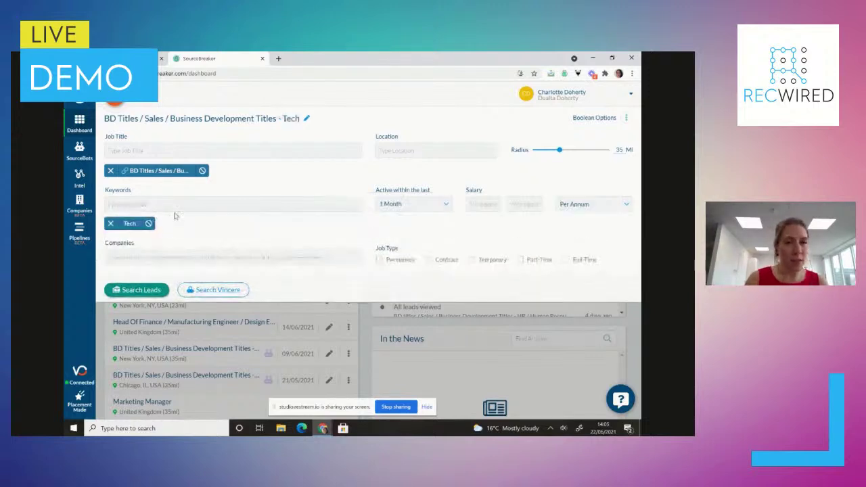
# Add the Cloud keyword group by looking up "SaaS" and merge it with the Tech group.
pyautogui.write('SaaS')
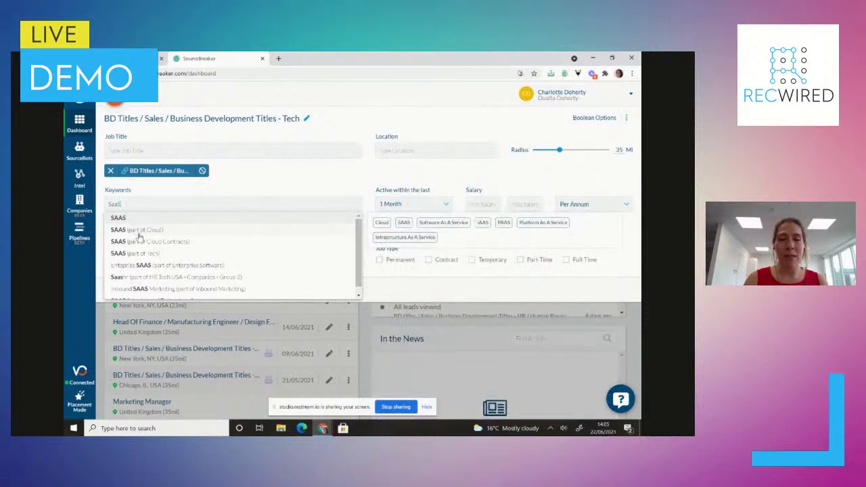
pyautogui.click(135, 235)
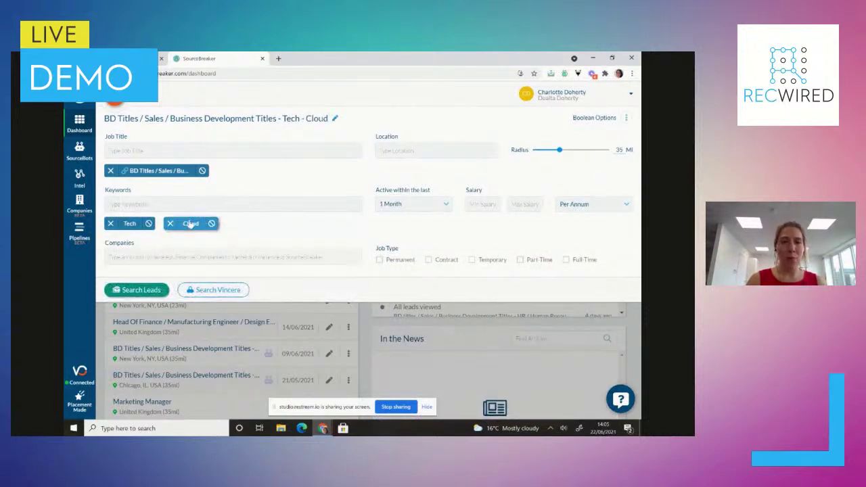
pyautogui.moveTo(191, 223); pyautogui.dragTo(135, 223)
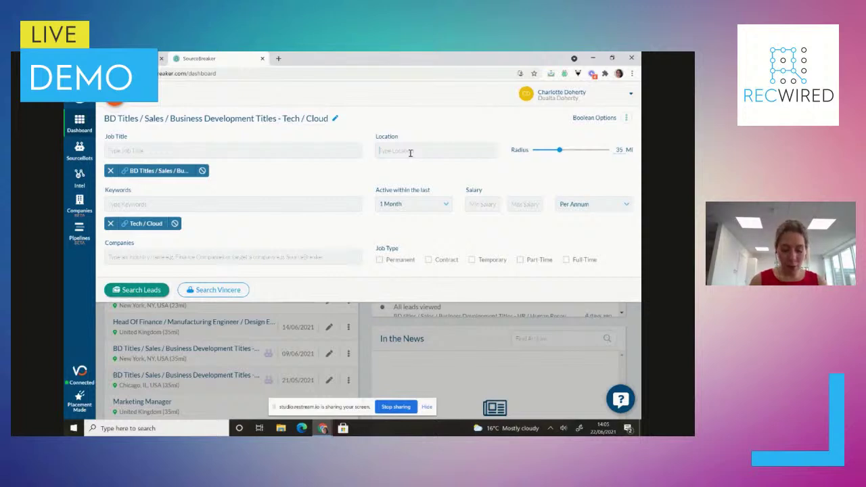
# Set the search location to New York, NY, USA.
pyautogui.write('New orl')
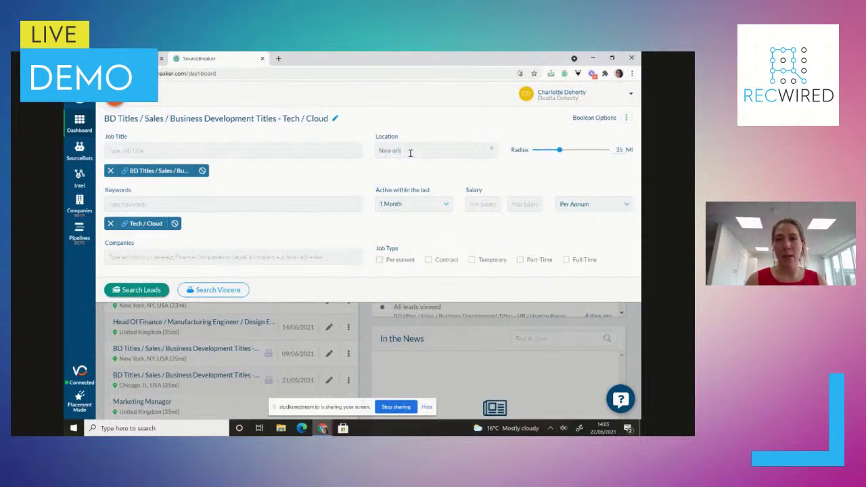
pyautogui.press('BackSpace')
pyautogui.press('BackSpace')
pyautogui.press('BackSpace')
pyautogui.write('York')
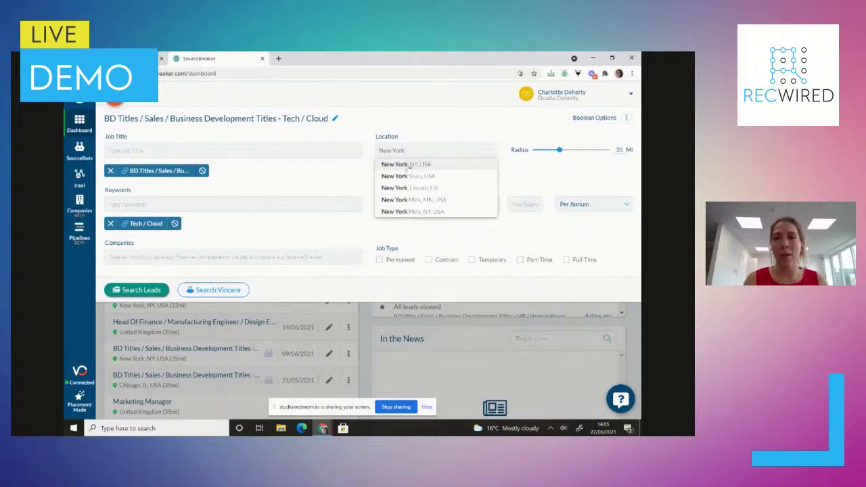
pyautogui.click(410, 166)
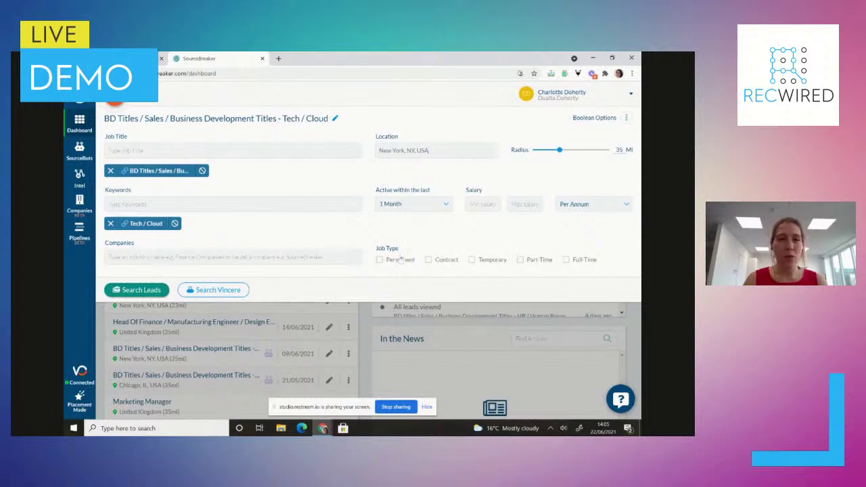
pyautogui.click(244, 291)
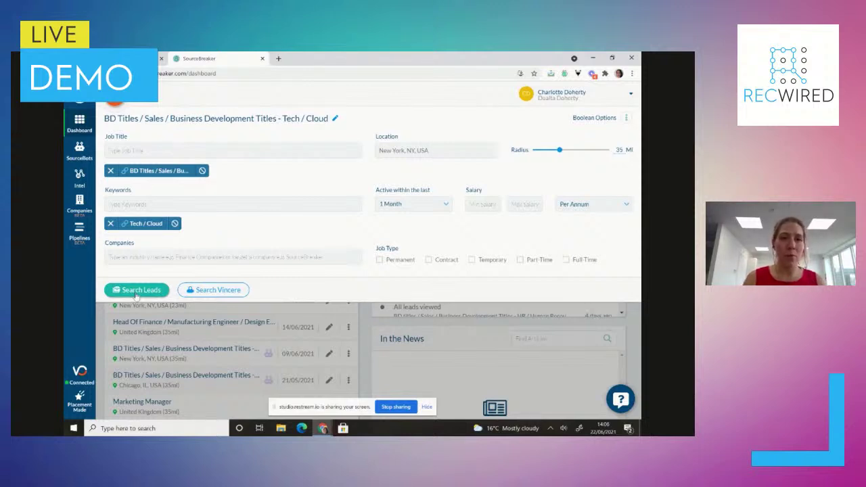
# Run the lead search, view the aggregator leads and return to the SourceBreaker leads.
pyautogui.click(136, 290)
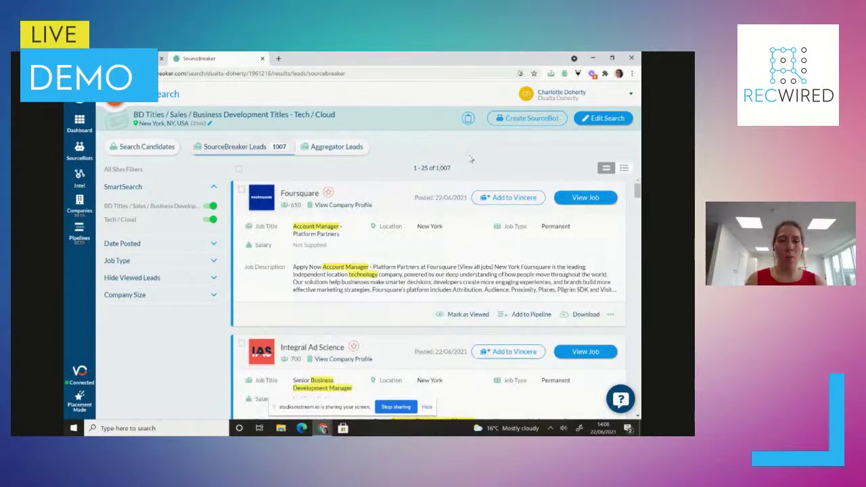
pyautogui.click(333, 149)
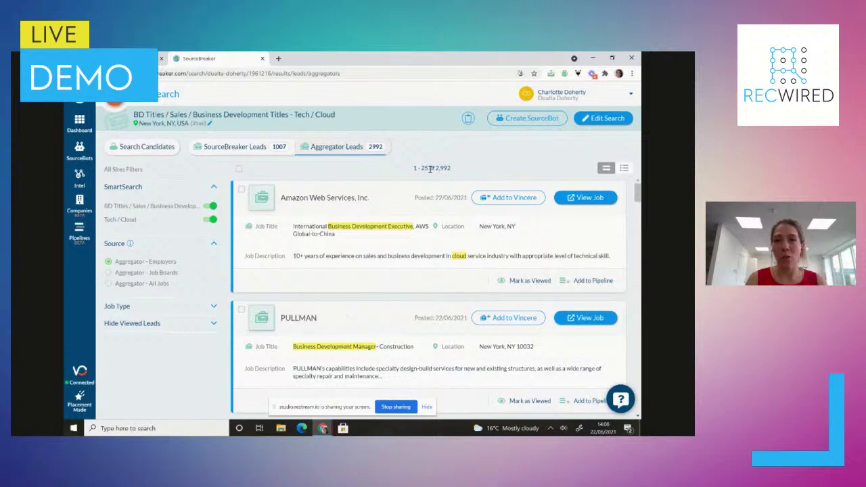
pyautogui.click(260, 147)
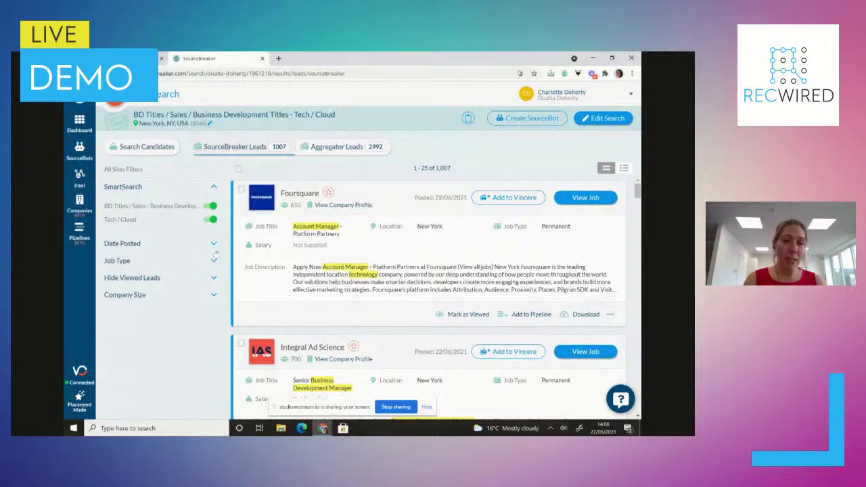
# Limit the SourceBreaker leads to jobs posted within the last 7 days.
pyautogui.click(214, 247)
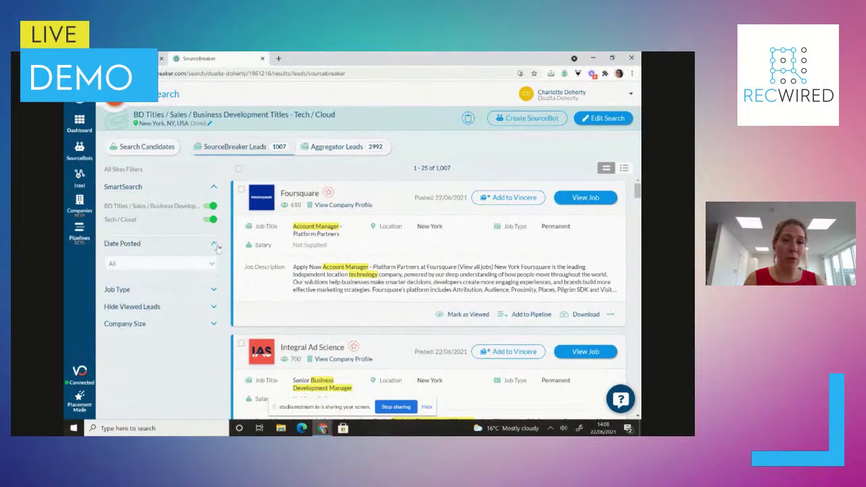
pyautogui.click(187, 266)
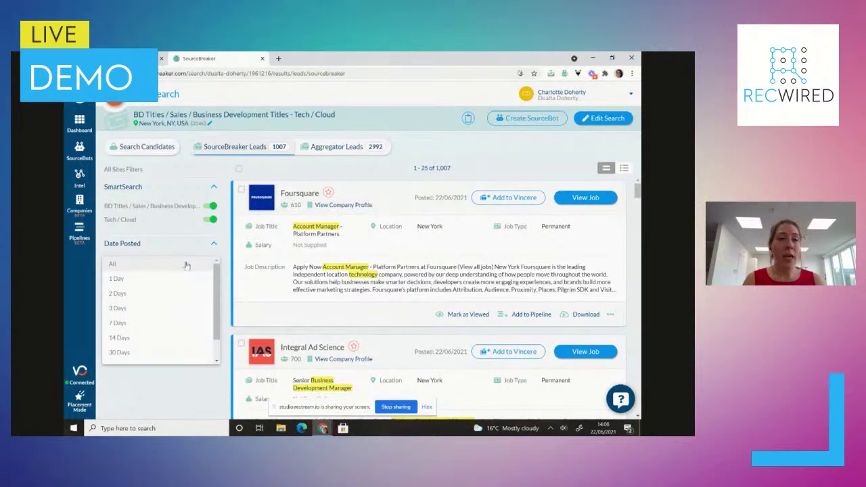
pyautogui.click(174, 321)
pyautogui.click(166, 347)
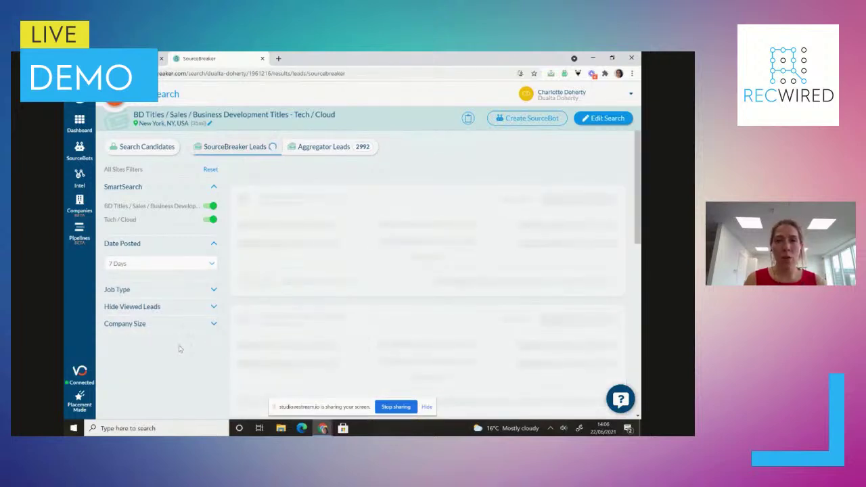
# Filter the leads to companies of 201-500 employees and update the results.
pyautogui.click(213, 326)
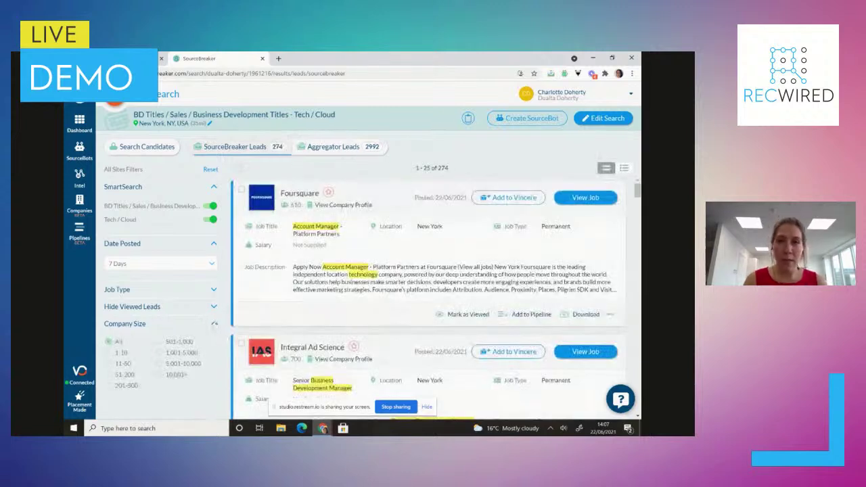
pyautogui.click(125, 386)
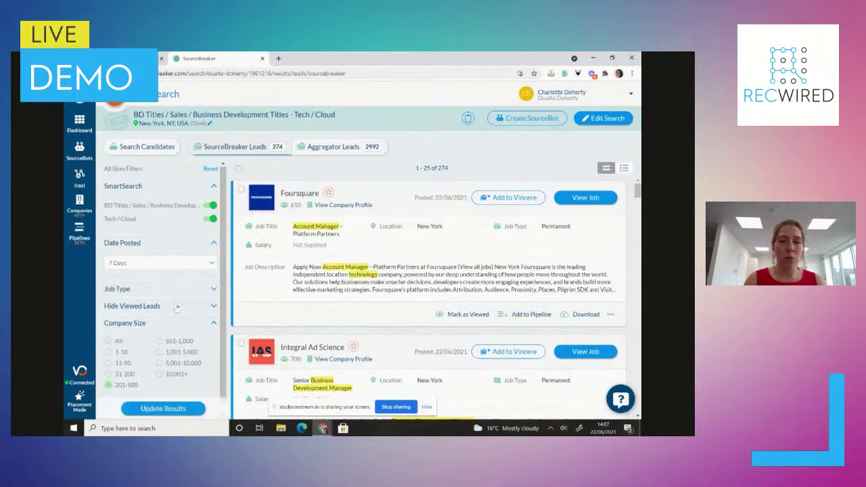
pyautogui.click(171, 411)
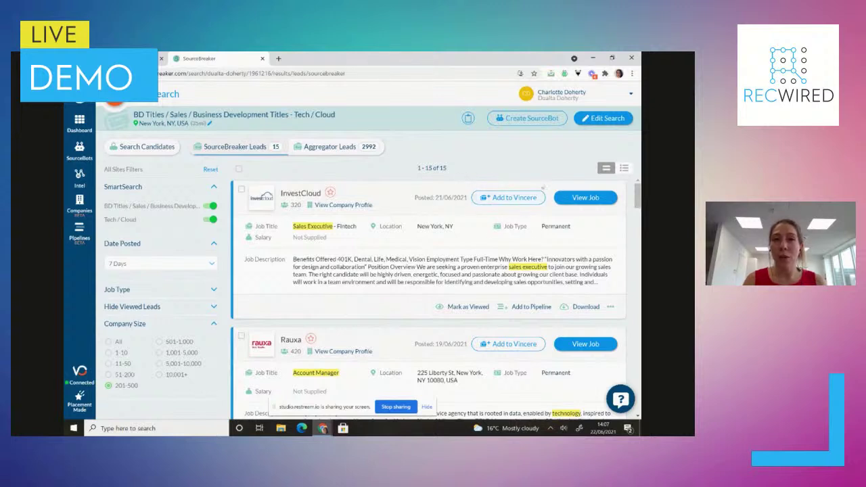
# View the InvestCloud Sales Executive - Fintech job and read through its description.
pyautogui.click(499, 197)
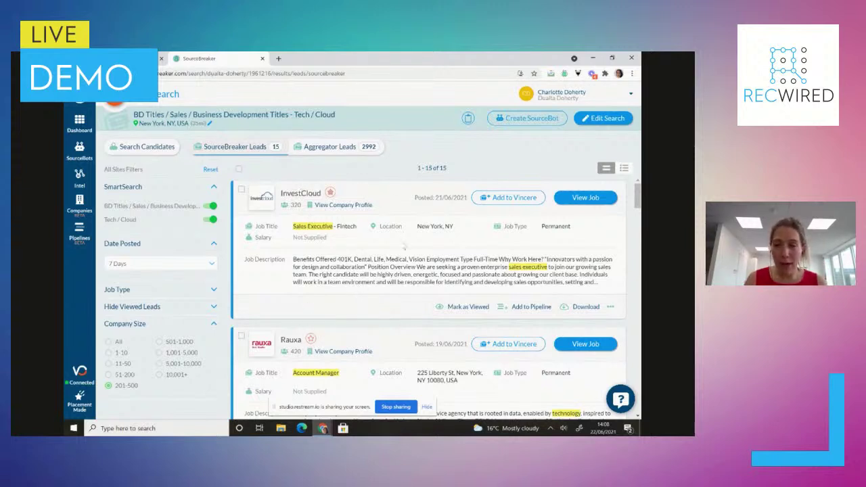
pyautogui.click(586, 199)
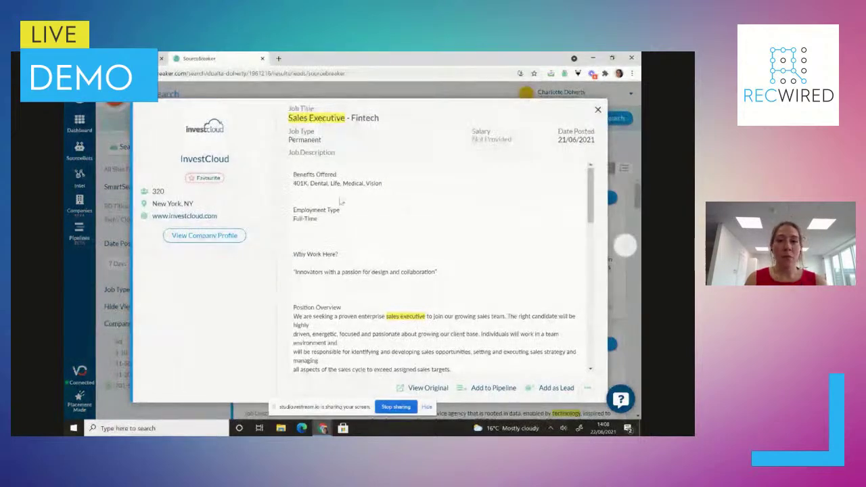
pyautogui.scroll(-5, 341, 202)
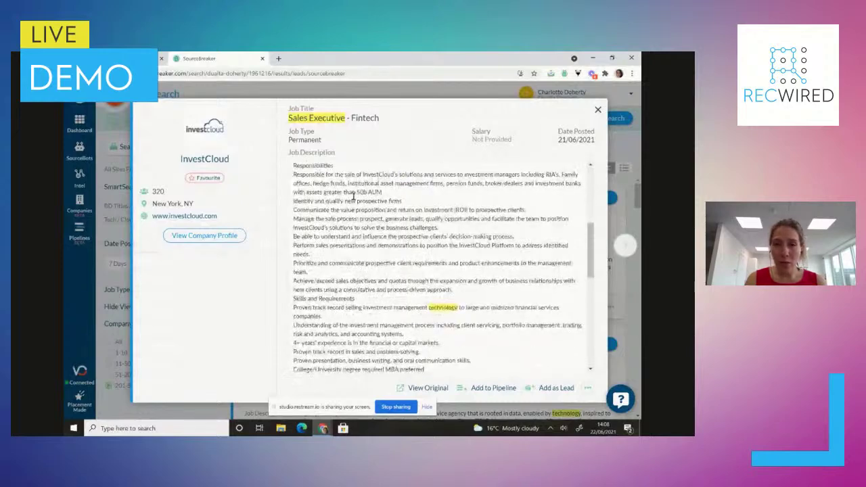
# Read the rest of the InvestCloud job description and browse the live job leads in the company's profile.
pyautogui.scroll(-10, 352, 195)
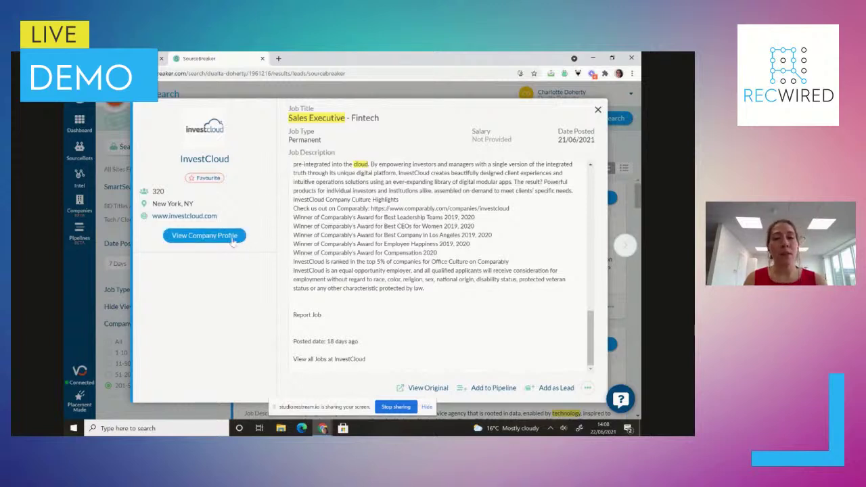
pyautogui.click(203, 235)
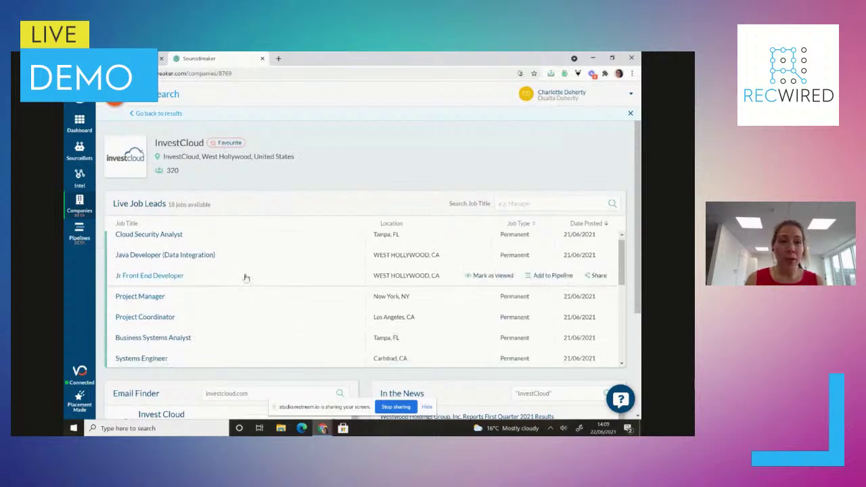
pyautogui.scroll(-2, 246, 284)
pyautogui.scroll(-4, 184, 332)
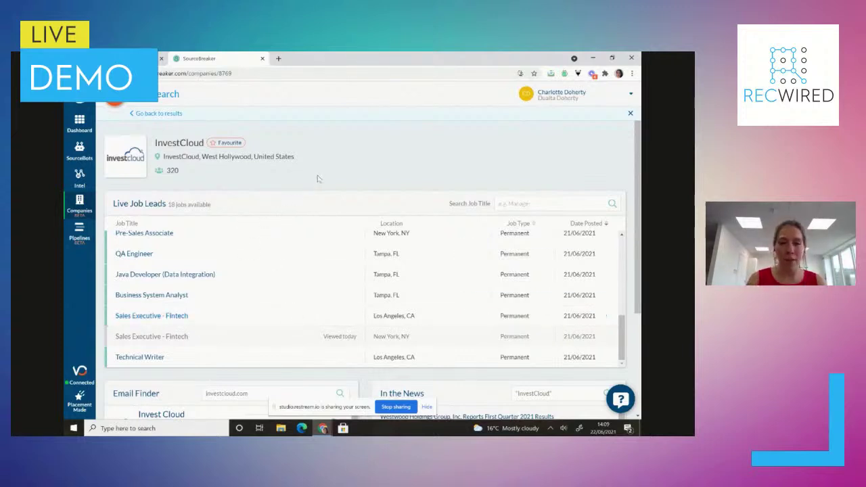
# Examine the Email Finder and In the News sections of the InvestCloud company profile along with its live job leads.
pyautogui.scroll(-2, 321, 180)
pyautogui.scroll(-1, 319, 179)
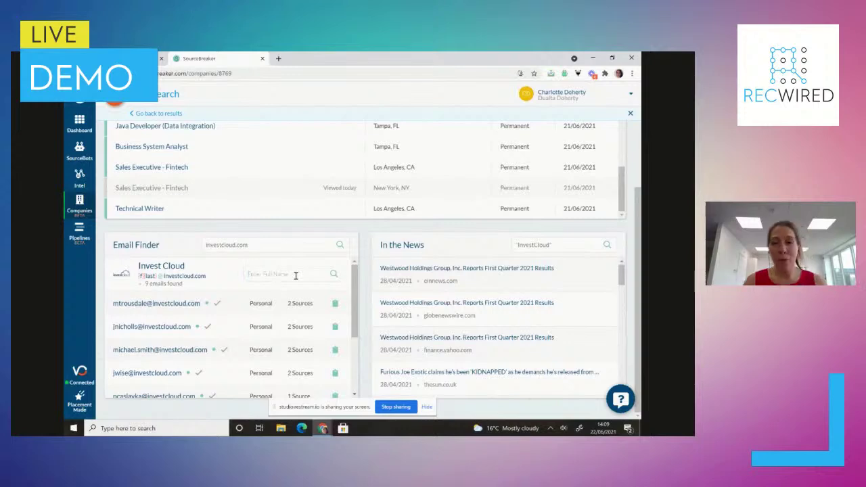
pyautogui.scroll(-3, 497, 272)
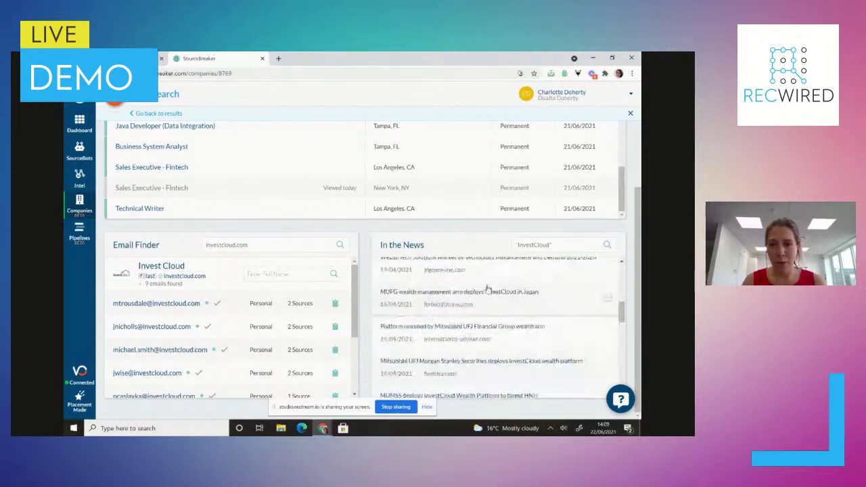
pyautogui.scroll(10, 493, 285)
pyautogui.scroll(-3, 435, 351)
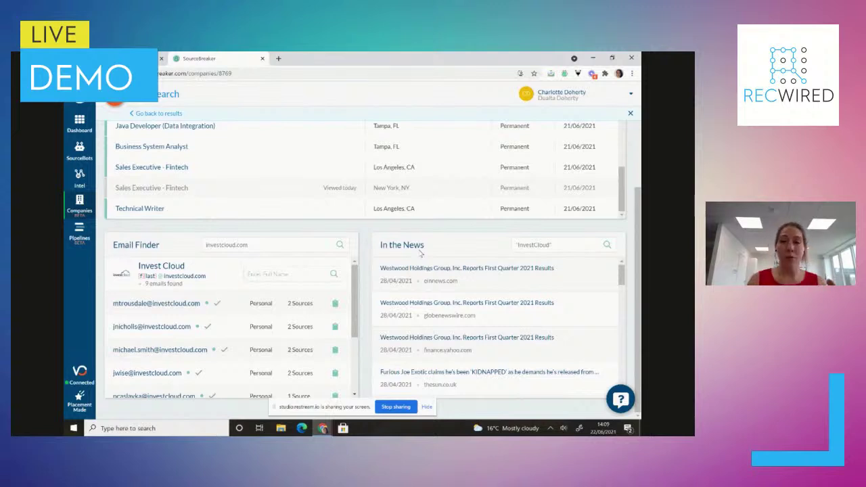
pyautogui.scroll(10, 420, 253)
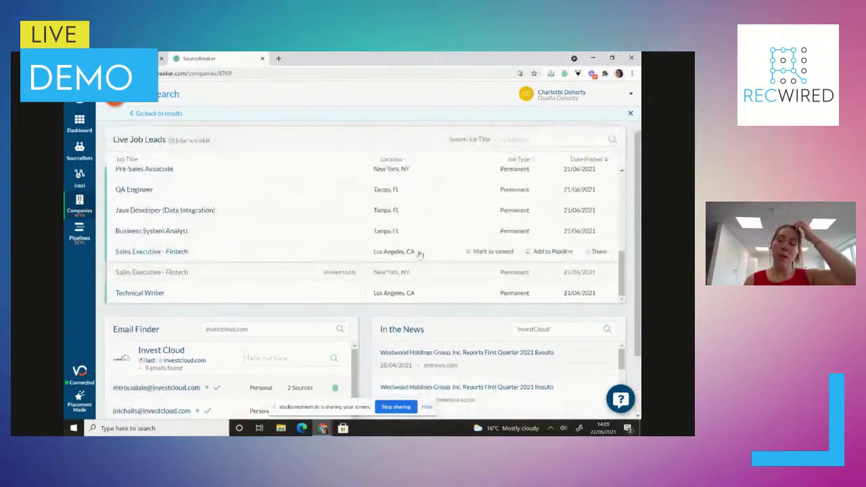
pyautogui.scroll(2, 409, 217)
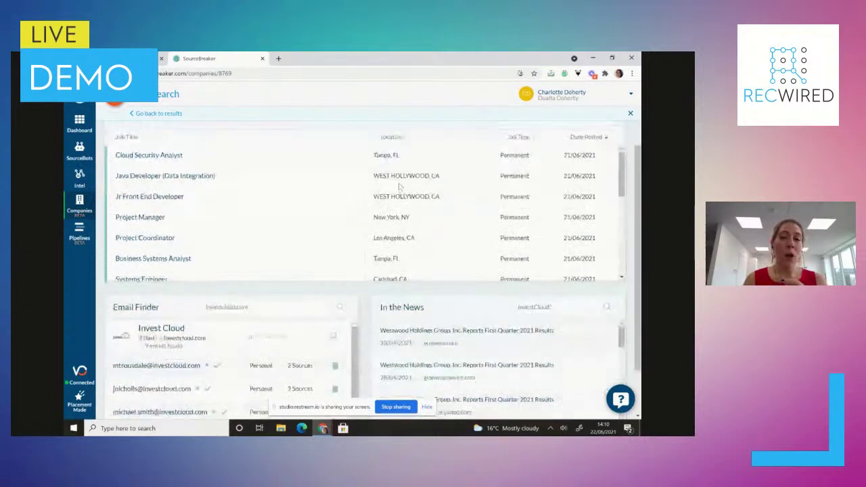
pyautogui.scroll(-2, 399, 187)
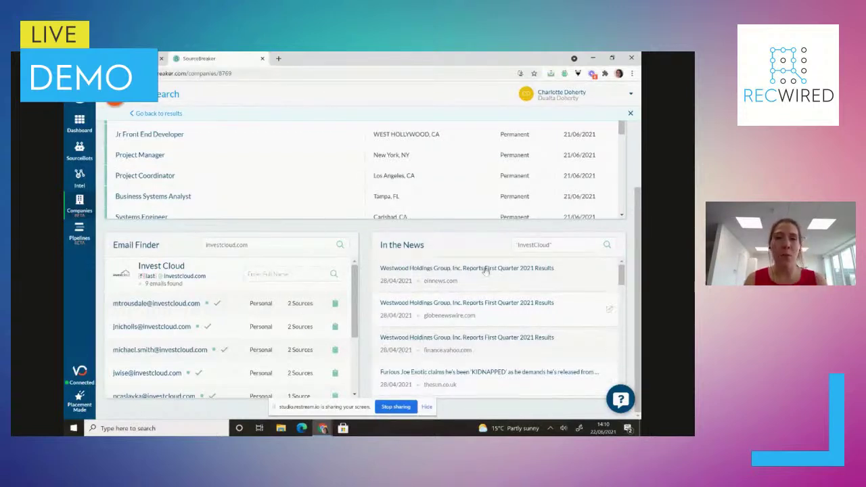
pyautogui.scroll(3, 386, 159)
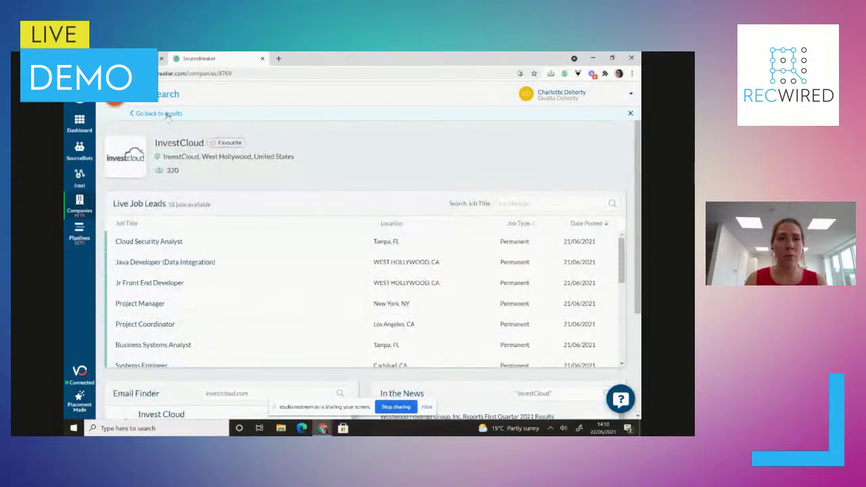
# Return to the search results and look through the filtered SourceBreaker leads.
pyautogui.click(159, 113)
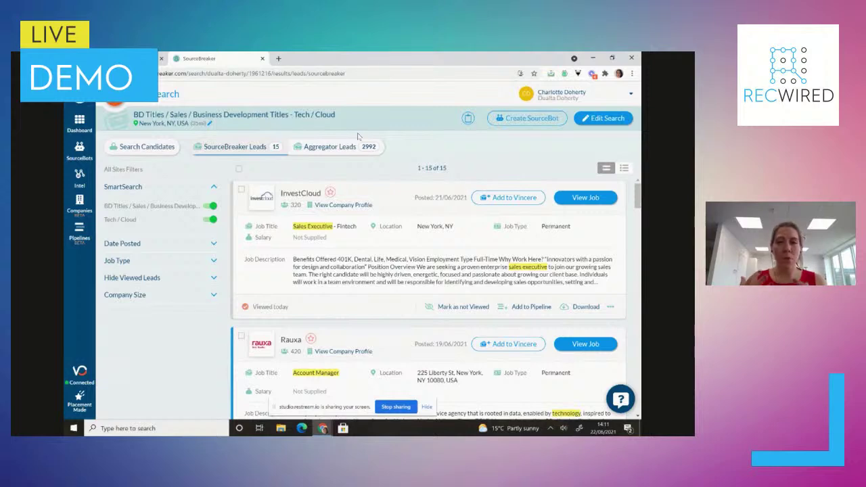
pyautogui.scroll(-5, 319, 238)
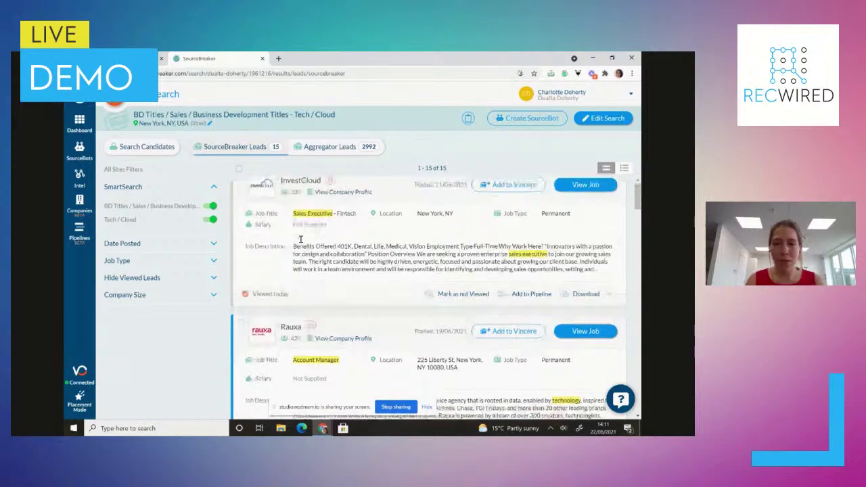
pyautogui.scroll(-4, 319, 238)
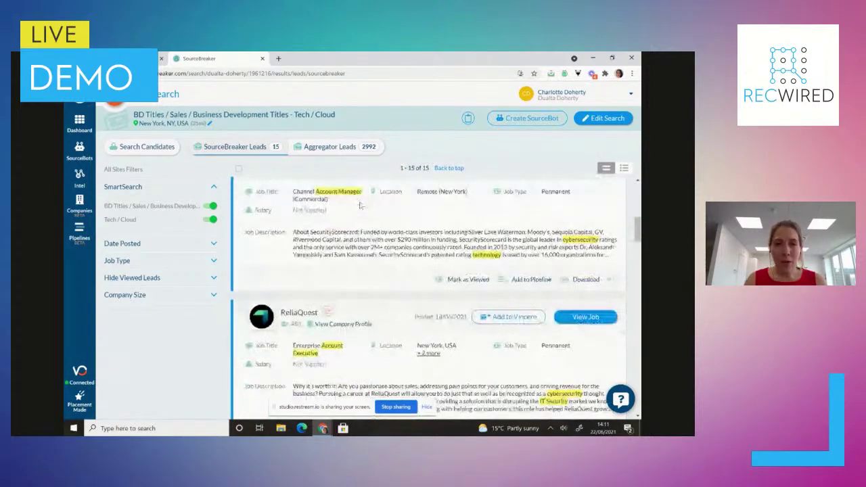
pyautogui.scroll(-2, 382, 261)
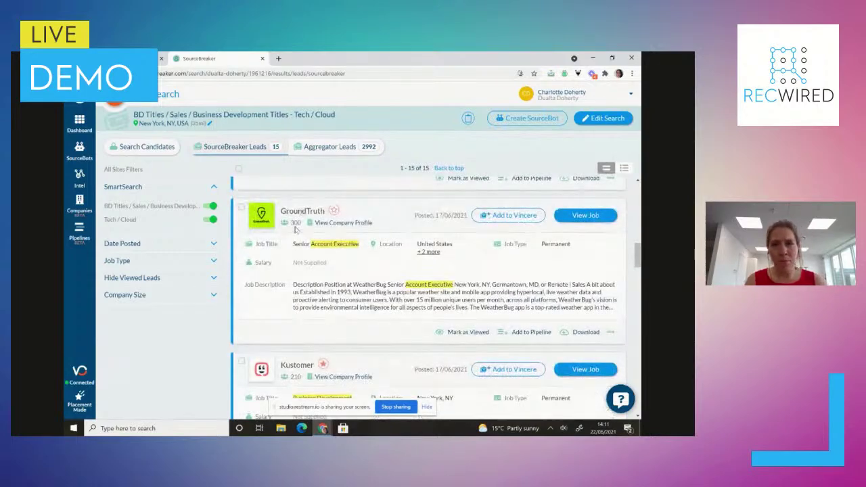
pyautogui.scroll(-2, 381, 260)
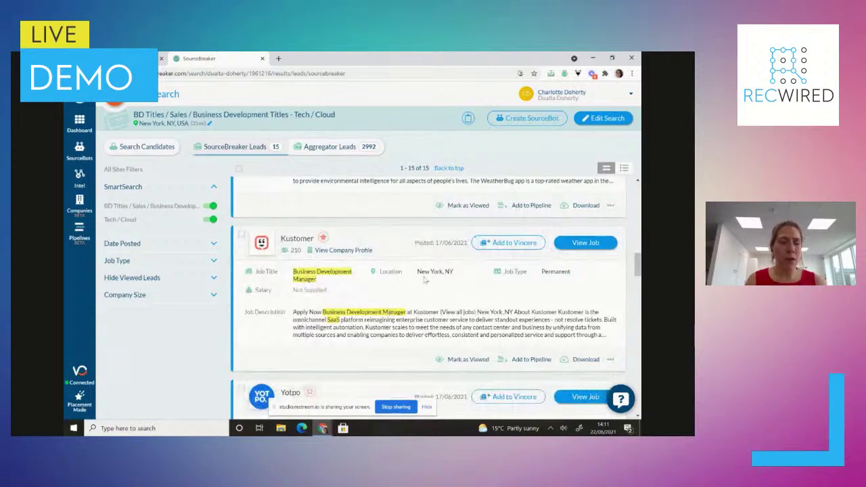
pyautogui.scroll(10, 408, 232)
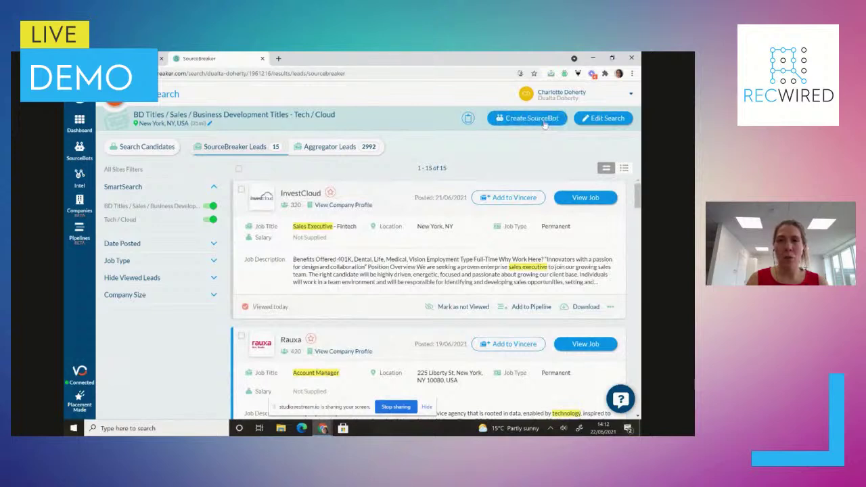
# Review the SourceBot settings for this search, including the aggregator lead source options, and close them without saving.
pyautogui.click(545, 123)
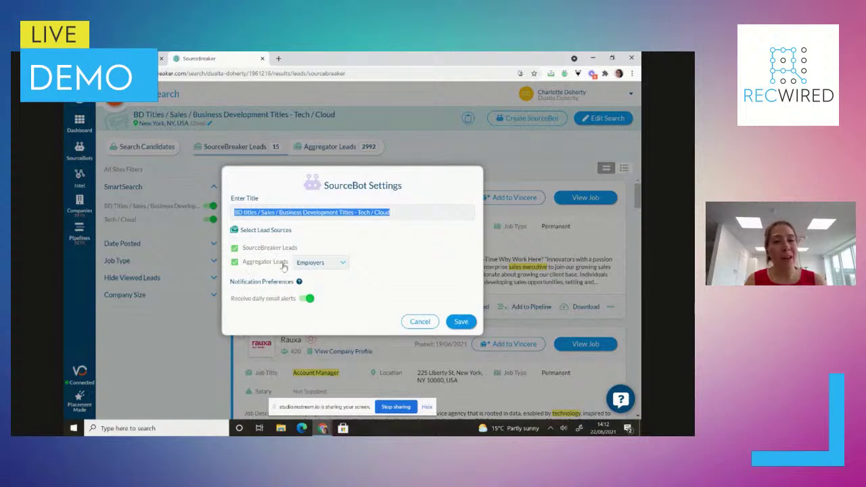
pyautogui.click(316, 267)
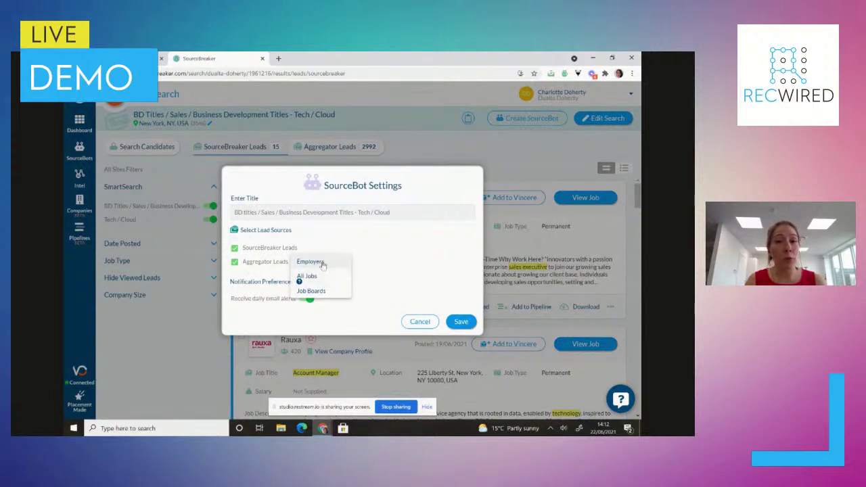
pyautogui.click(322, 264)
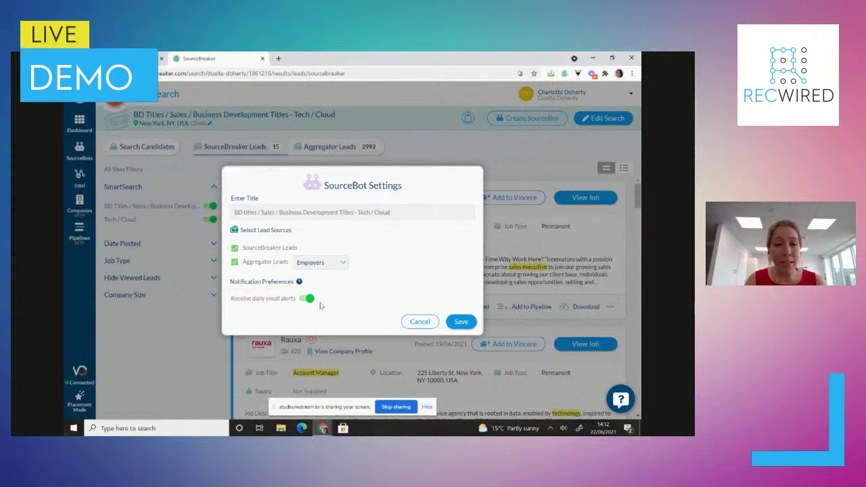
pyautogui.click(419, 322)
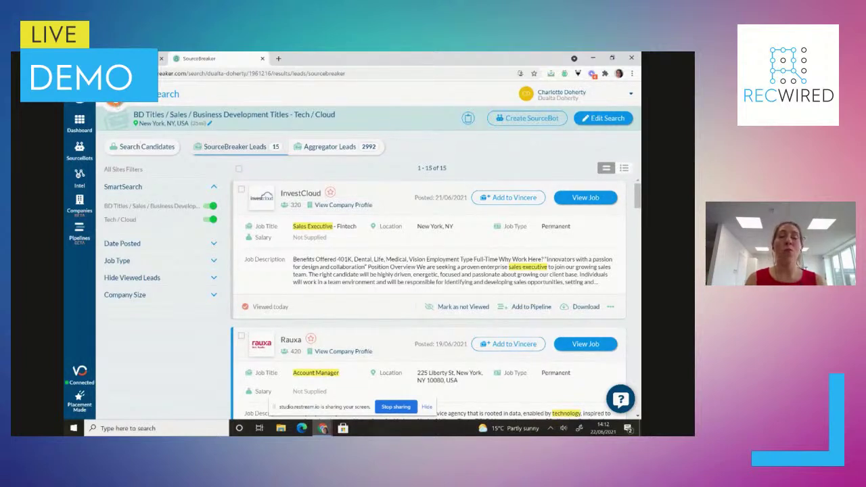
# Start a new search and target the HR Tech Europe Companies group.
pyautogui.click(176, 115)
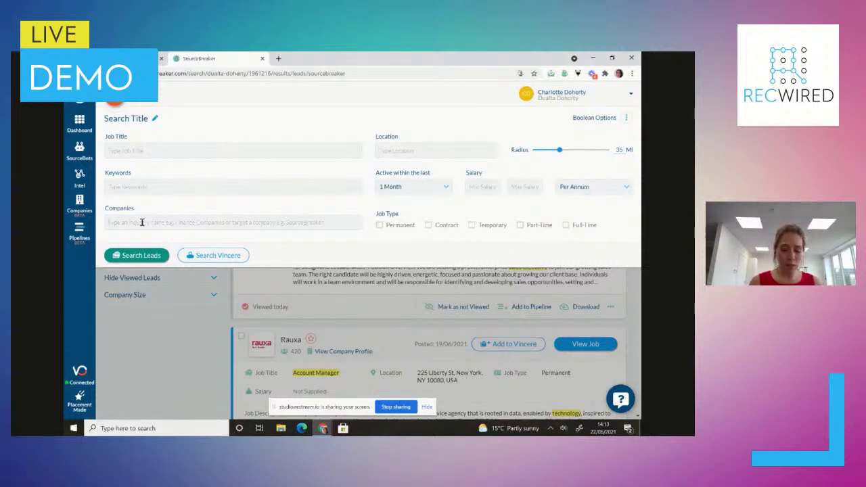
pyautogui.click(142, 222)
pyautogui.write('hr')
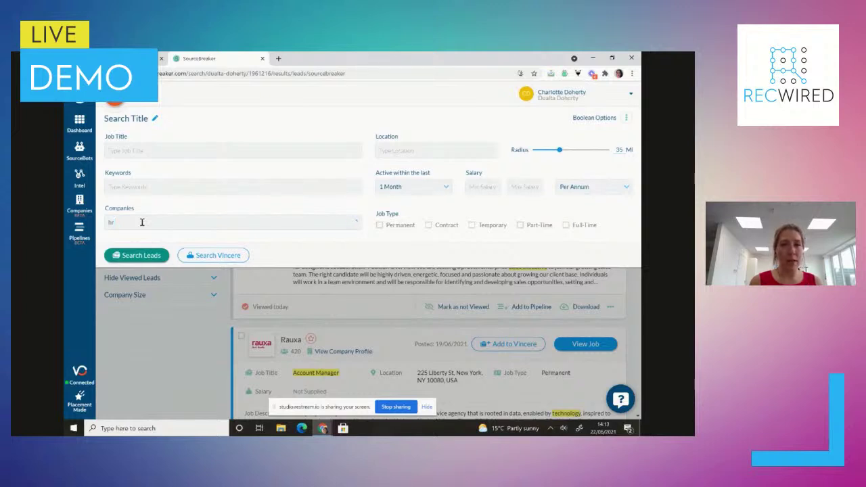
pyautogui.write(' tech')
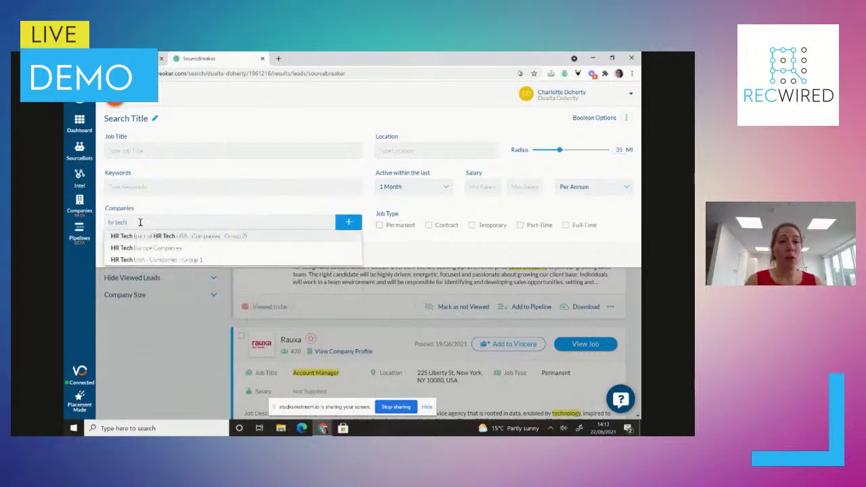
pyautogui.moveTo(133, 252)
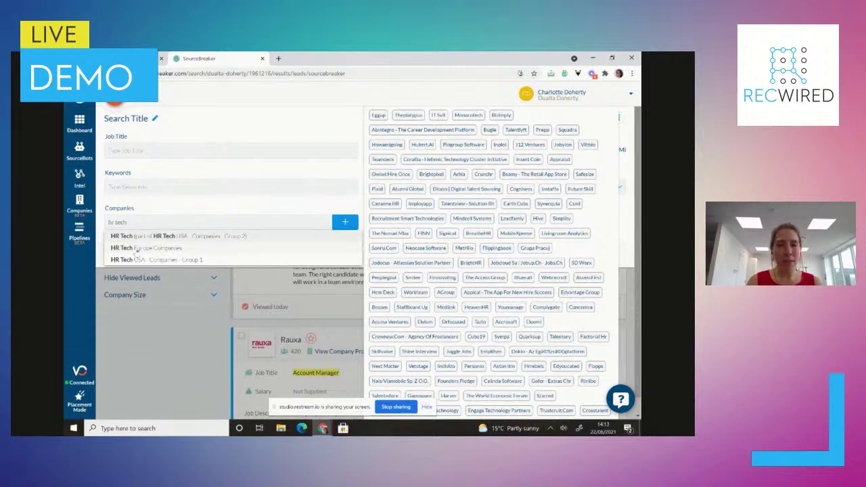
pyautogui.click(141, 248)
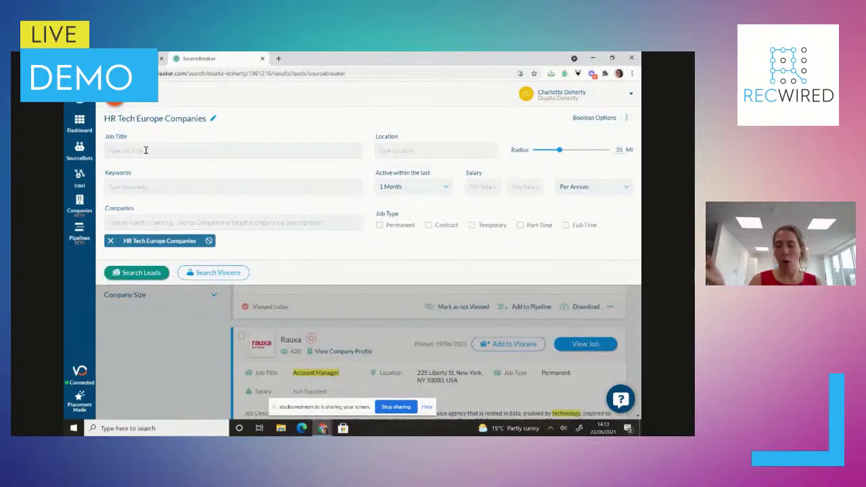
# Add the Sales / Business Development Titles group as the search's job title.
pyautogui.write('R')
pyautogui.press('BackSpace')
pyautogui.write('Sales')
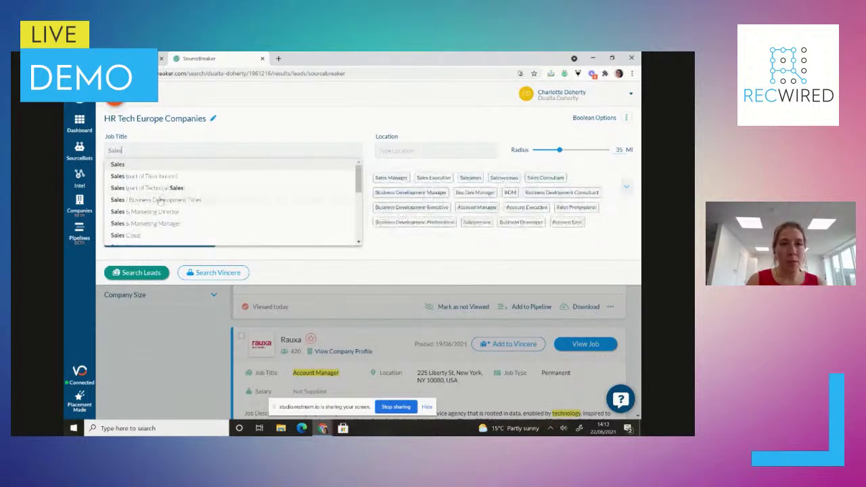
pyautogui.click(160, 201)
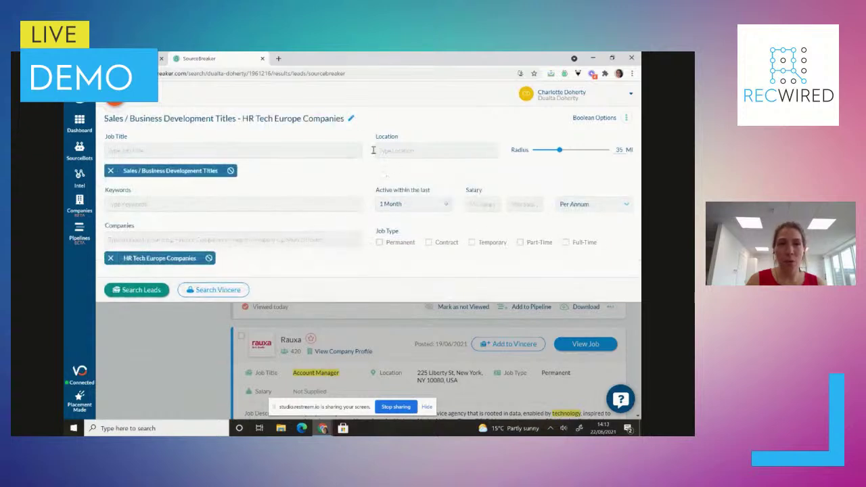
# Set the search location to London, UK and run the lead search.
pyautogui.write('London')
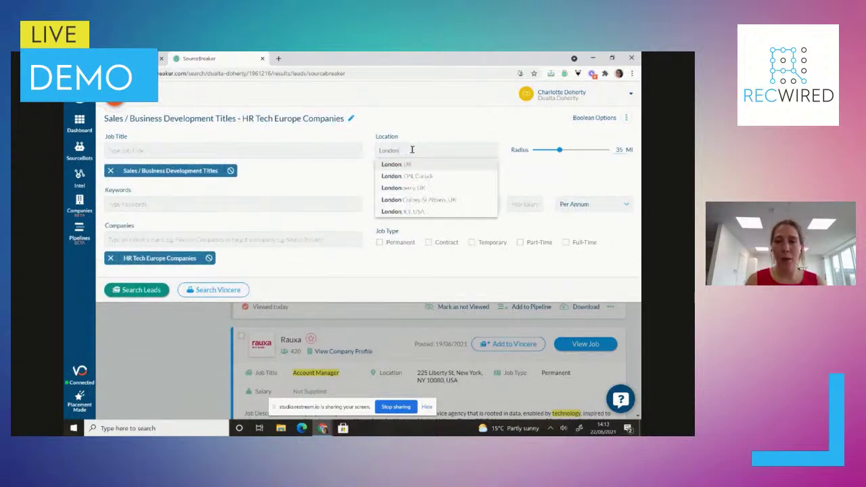
pyautogui.click(414, 167)
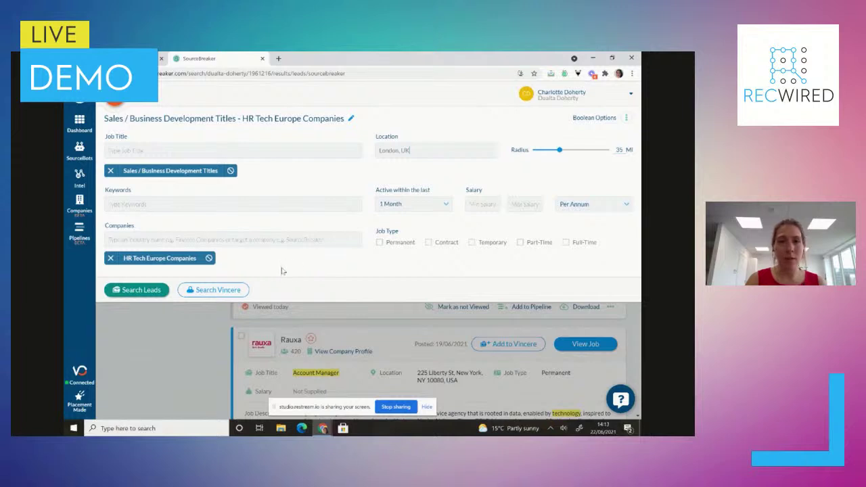
pyautogui.click(138, 290)
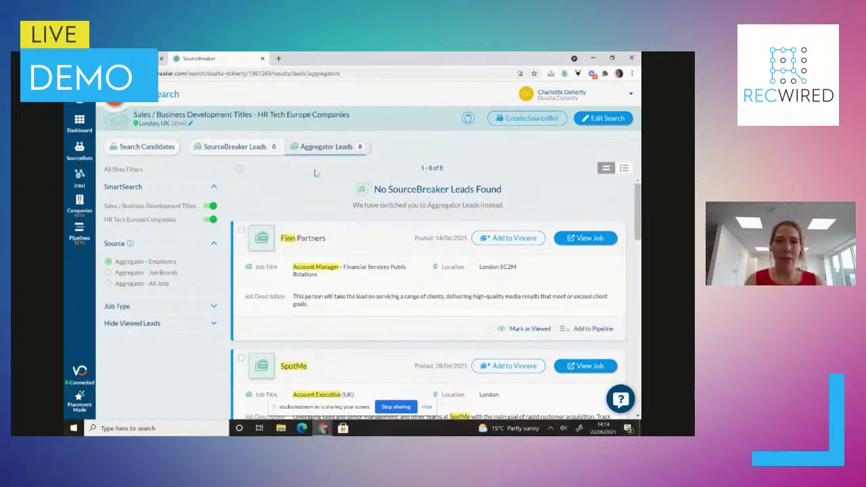
# Reopen the HR Tech search for editing and clear its location.
pyautogui.click(190, 123)
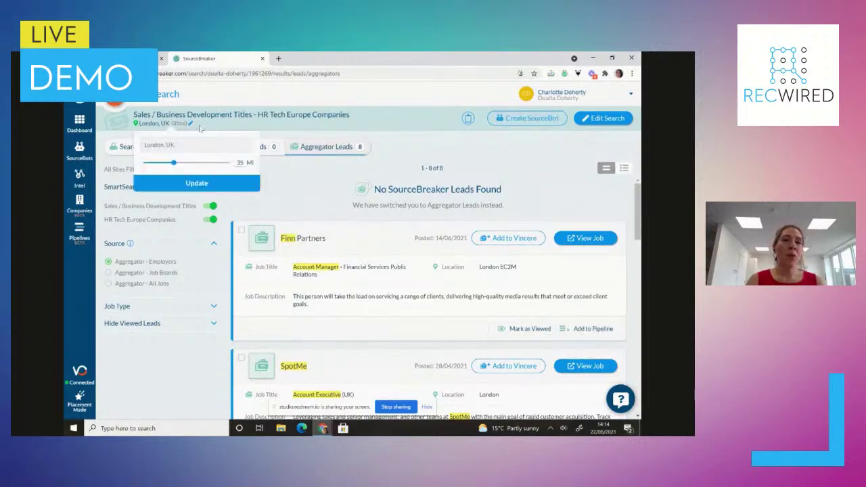
pyautogui.click(406, 191)
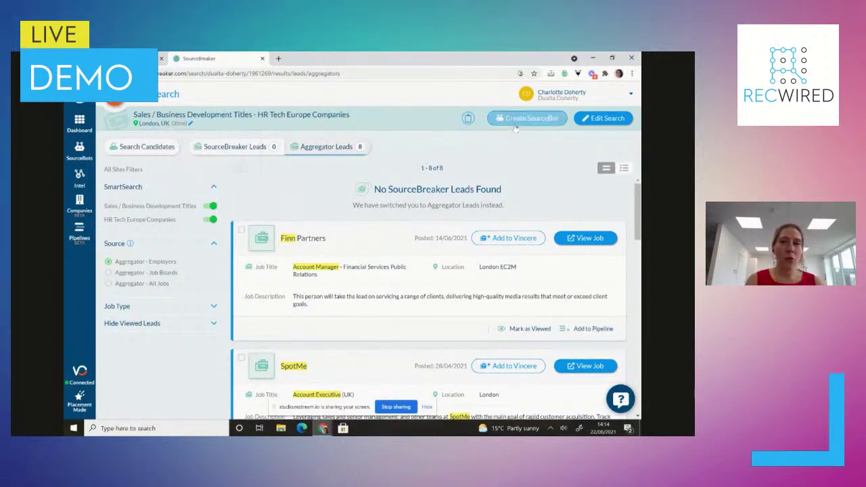
pyautogui.click(592, 119)
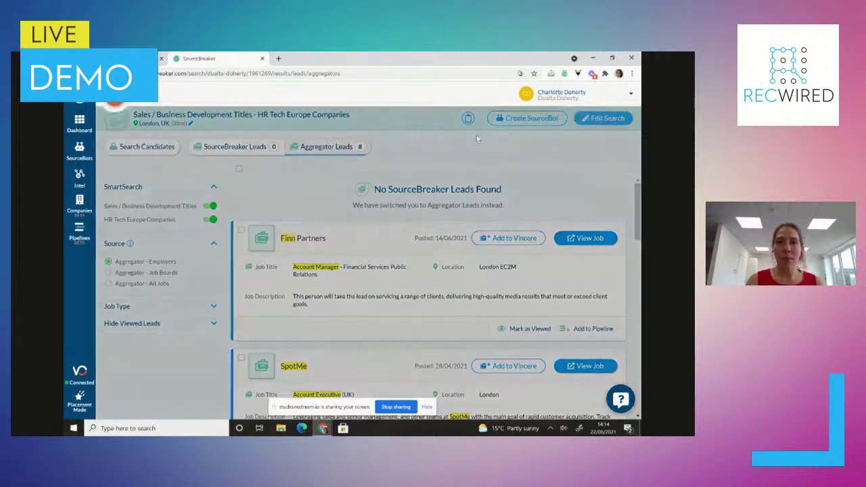
pyautogui.moveTo(419, 150); pyautogui.dragTo(353, 151)
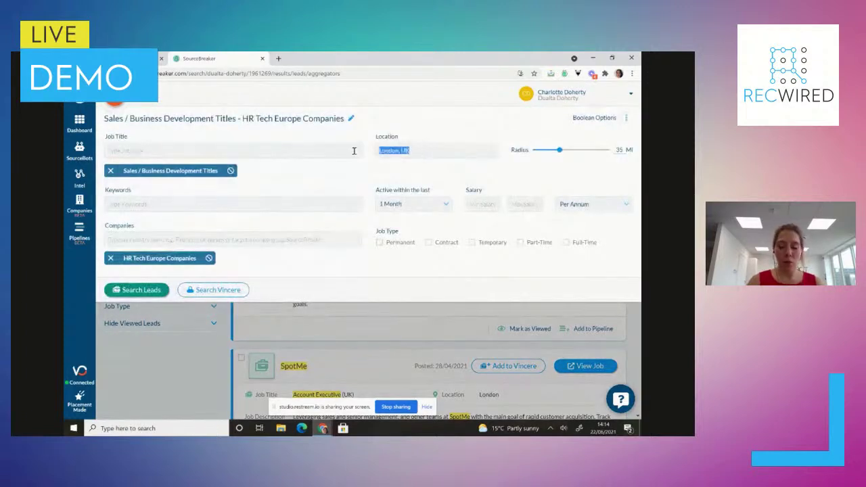
pyautogui.press('BackSpace')
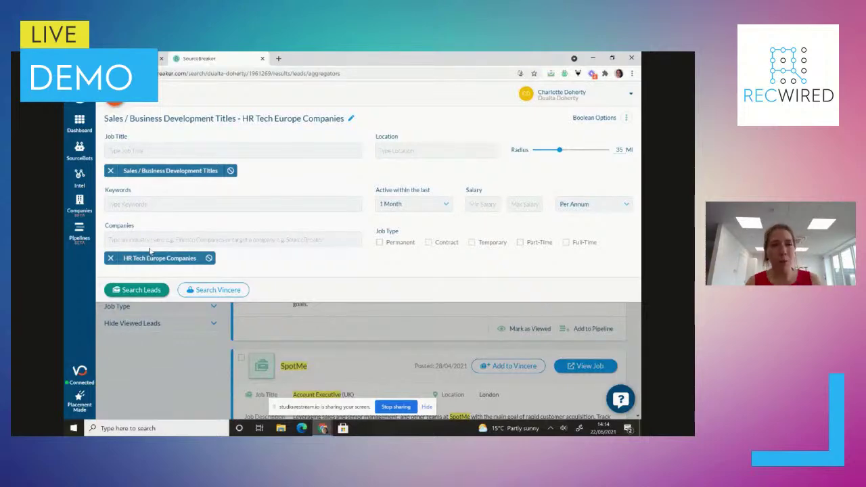
# Leave the unsaved HR Tech Europe search and review the saved SourceBots and their new leads.
pyautogui.click(79, 163)
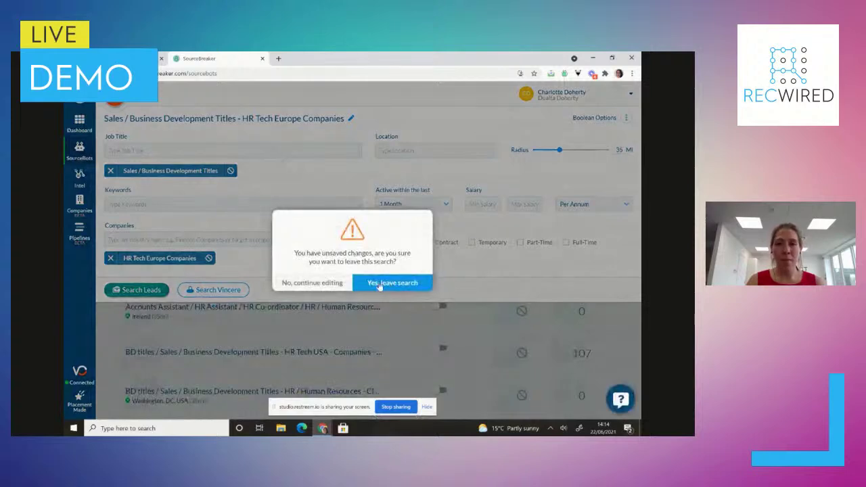
pyautogui.click(380, 286)
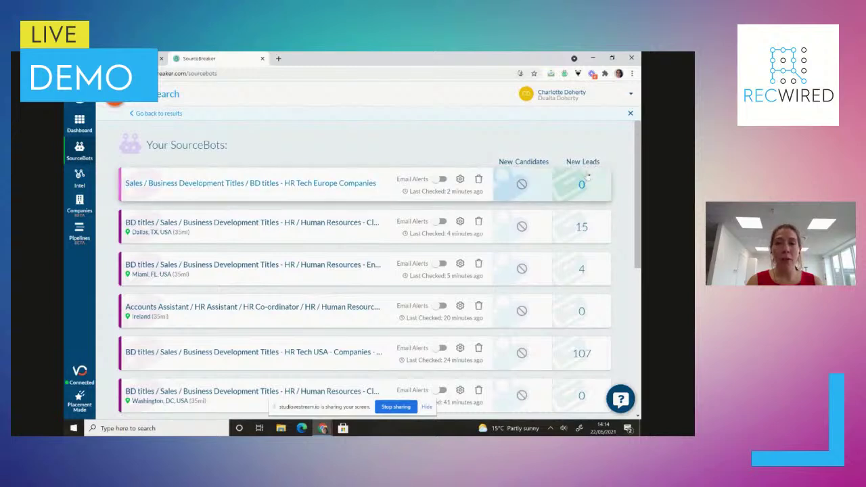
pyautogui.scroll(-2, 578, 203)
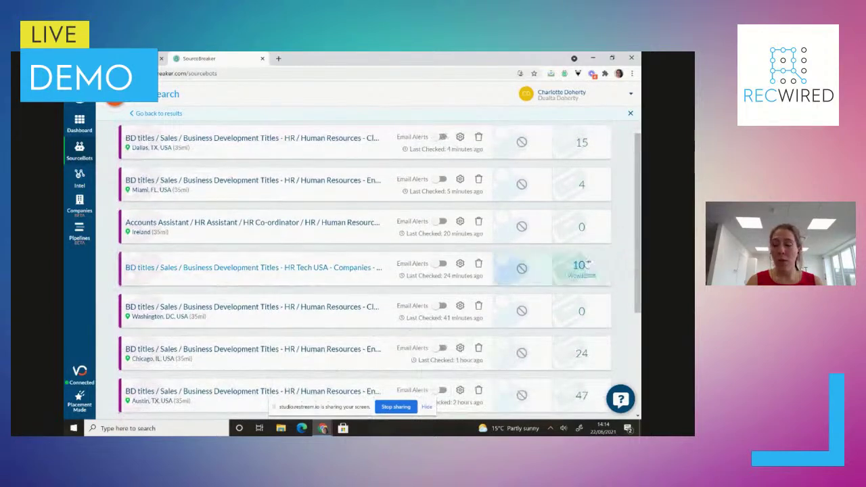
pyautogui.moveTo(586, 274)
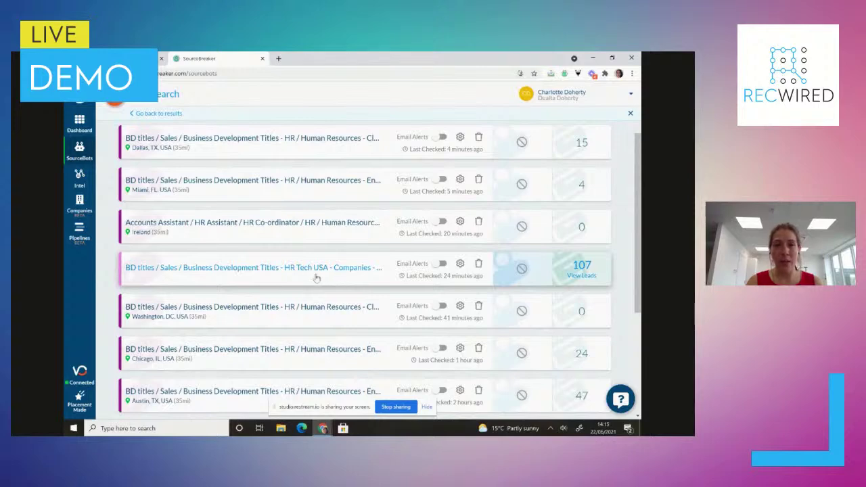
pyautogui.scroll(-2, 589, 267)
pyautogui.scroll(-3, 589, 252)
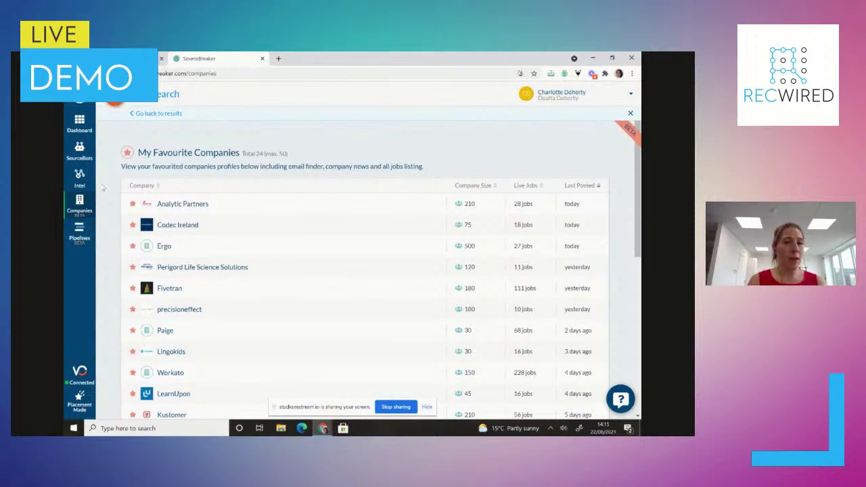
# Open the Intel overview, view the available countries and look through the United States funding rounds.
pyautogui.click(86, 177)
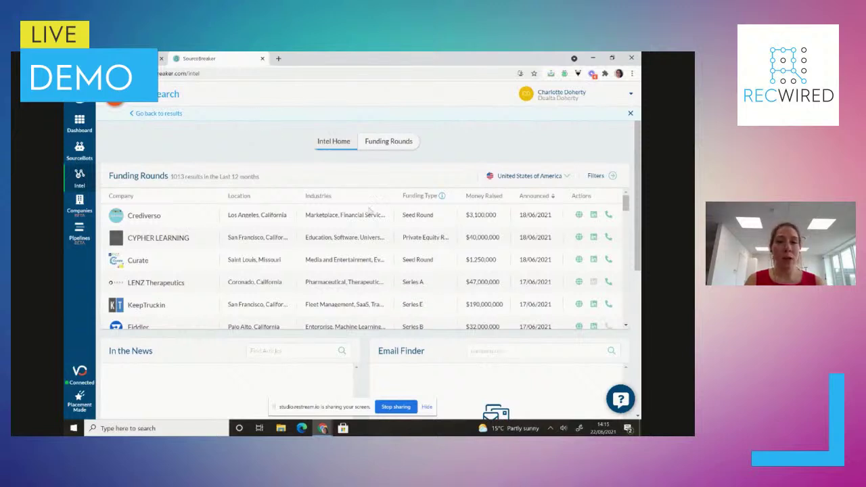
pyautogui.click(543, 177)
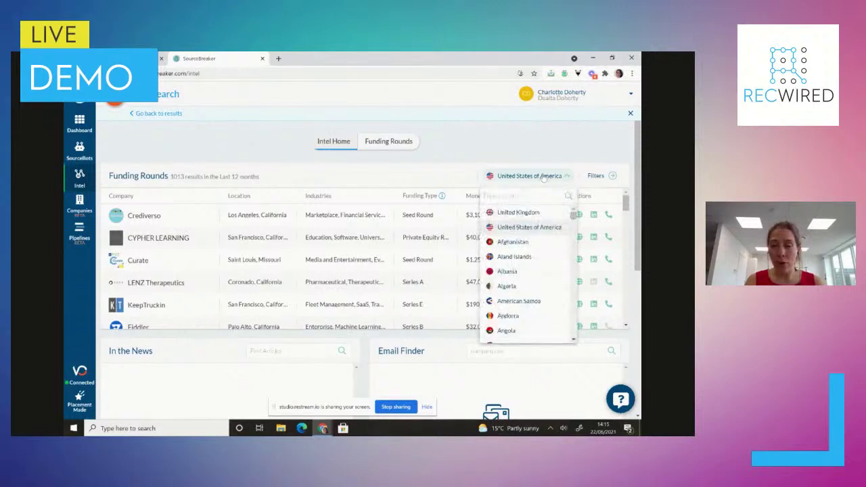
pyautogui.click(543, 177)
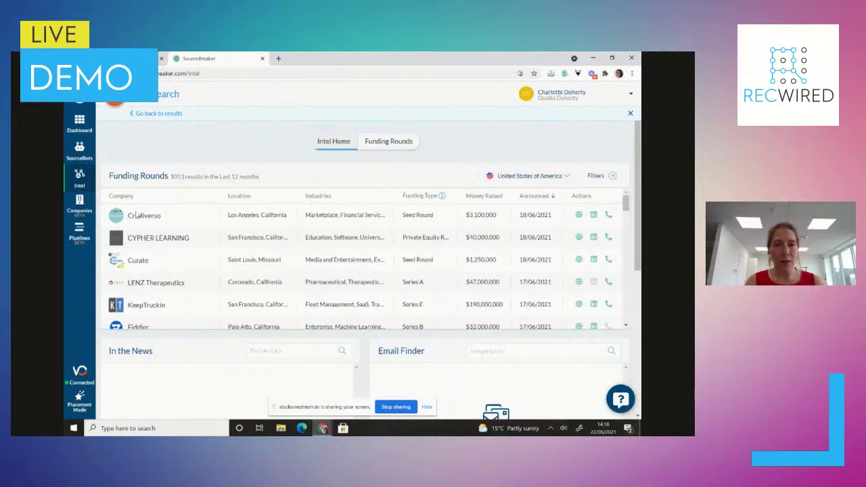
pyautogui.scroll(-8, 183, 251)
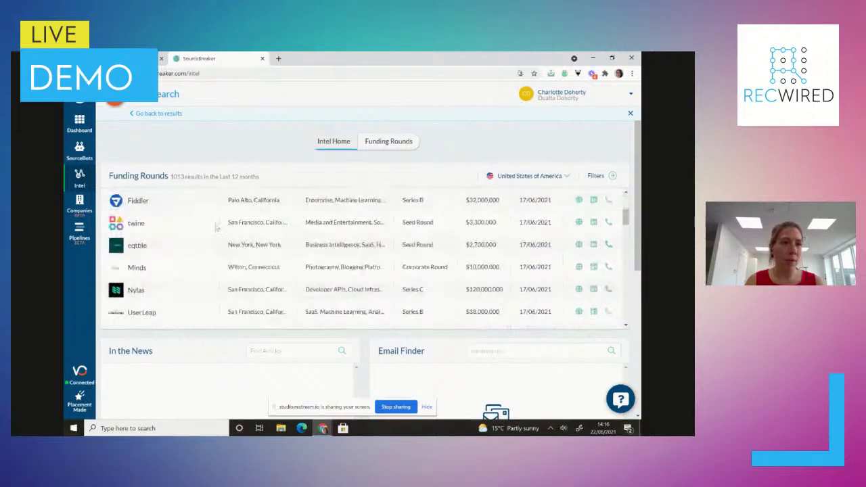
pyautogui.scroll(8, 268, 223)
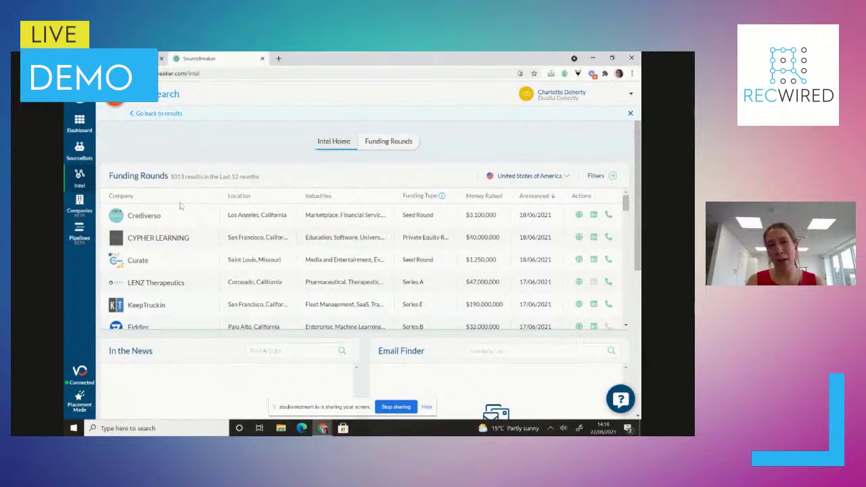
# Examine the full Funding Rounds list for United States companies, including their contact actions and any with live jobs.
pyautogui.click(382, 144)
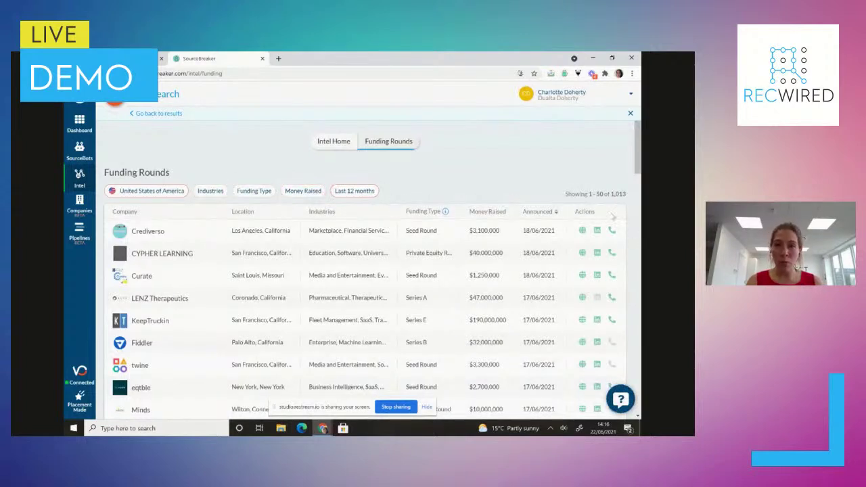
pyautogui.scroll(-2, 174, 255)
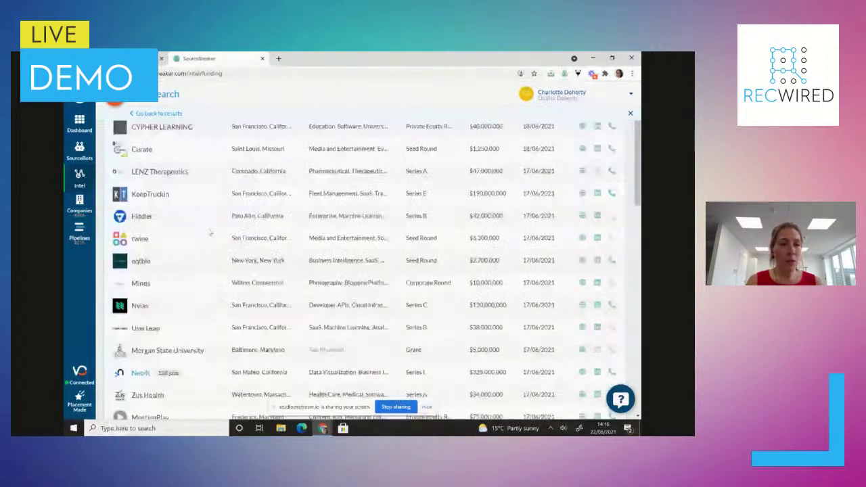
pyautogui.scroll(2, 174, 256)
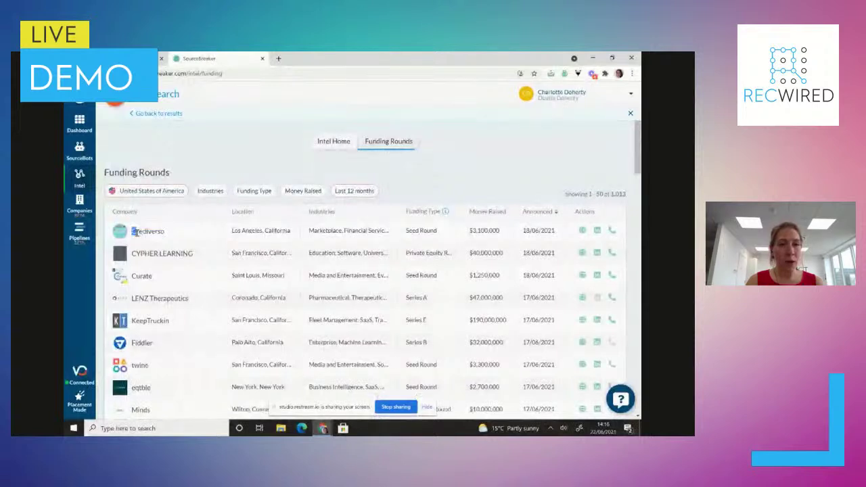
pyautogui.moveTo(142, 233); pyautogui.dragTo(169, 235)
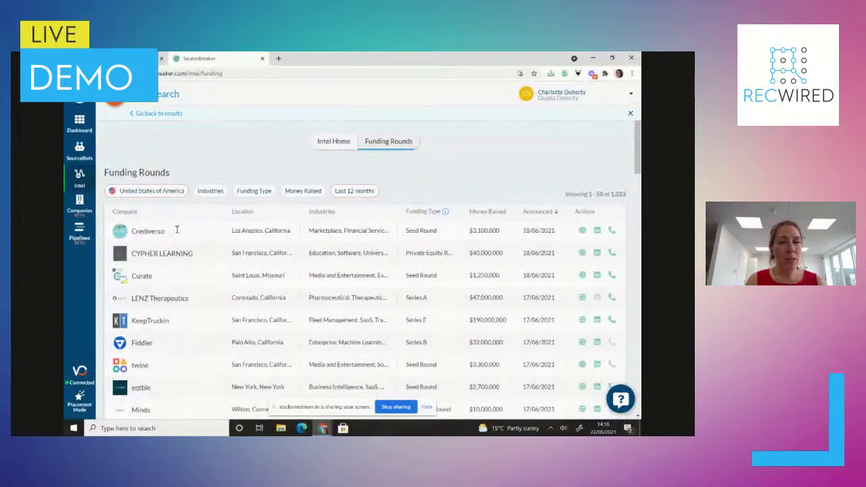
pyautogui.scroll(-4, 279, 312)
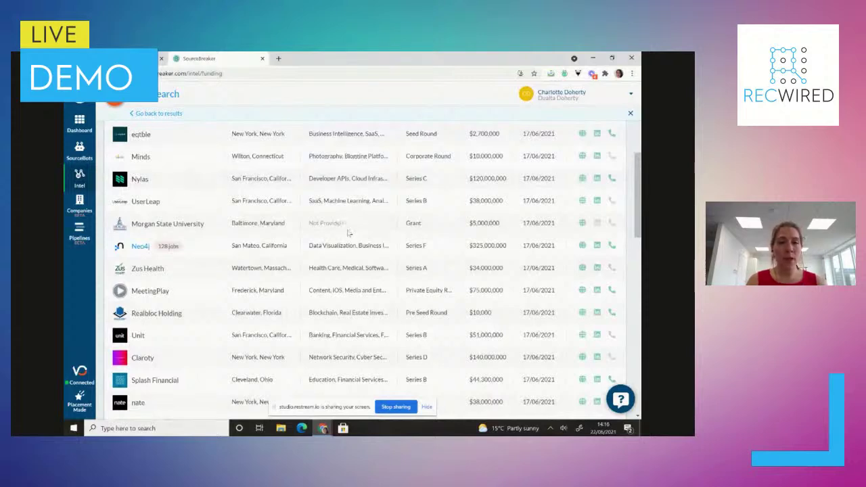
pyautogui.scroll(1, 339, 233)
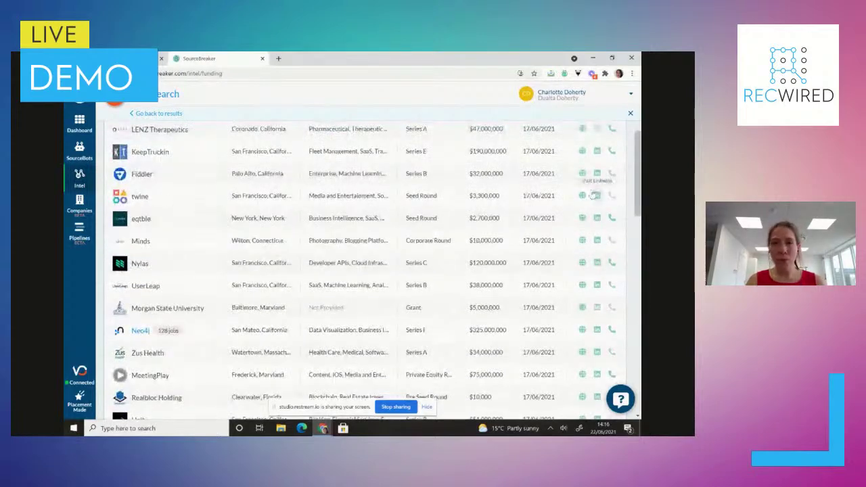
pyautogui.scroll(-2, 308, 216)
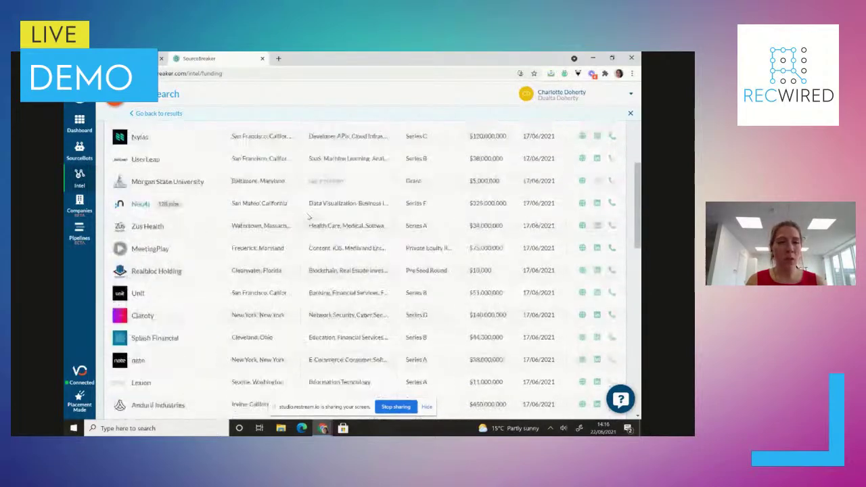
pyautogui.scroll(1, 155, 223)
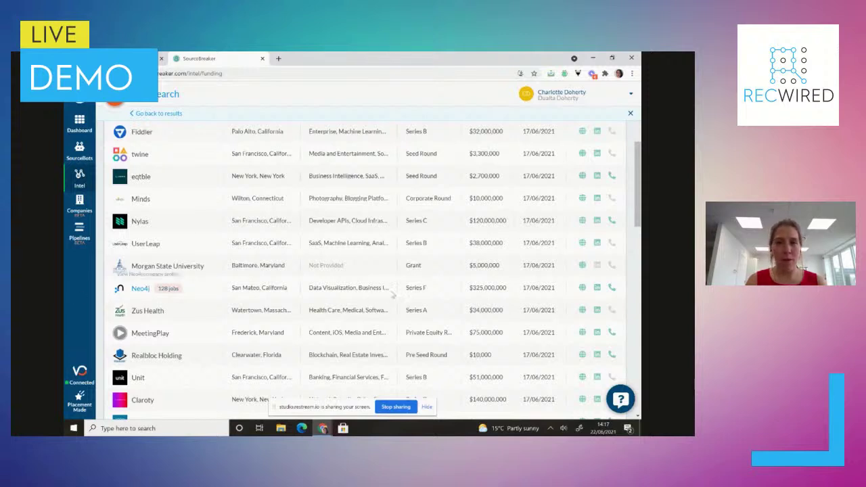
# Open the Neo4j company profile from the funding list and review its live job leads, Email Finder and news.
pyautogui.click(140, 289)
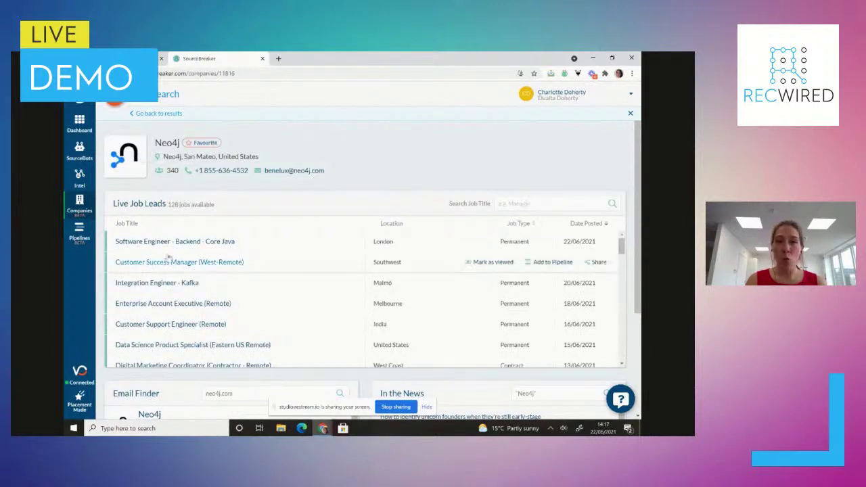
pyautogui.scroll(-2, 223, 283)
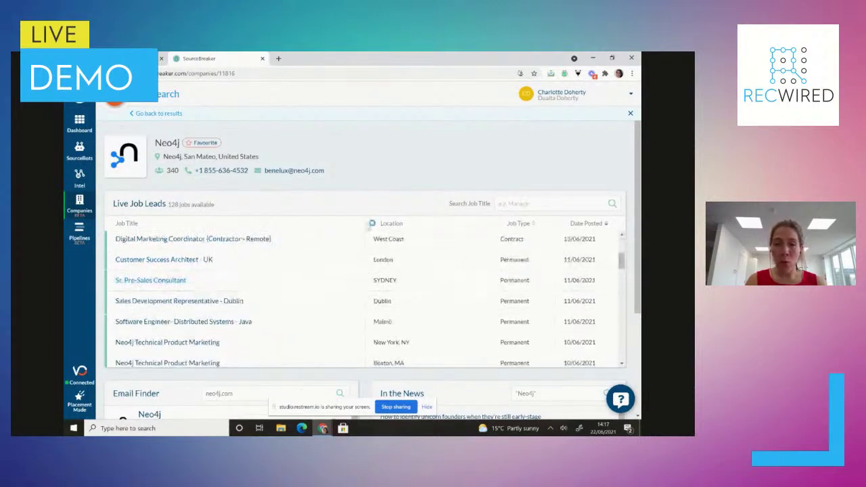
pyautogui.scroll(-2, 281, 233)
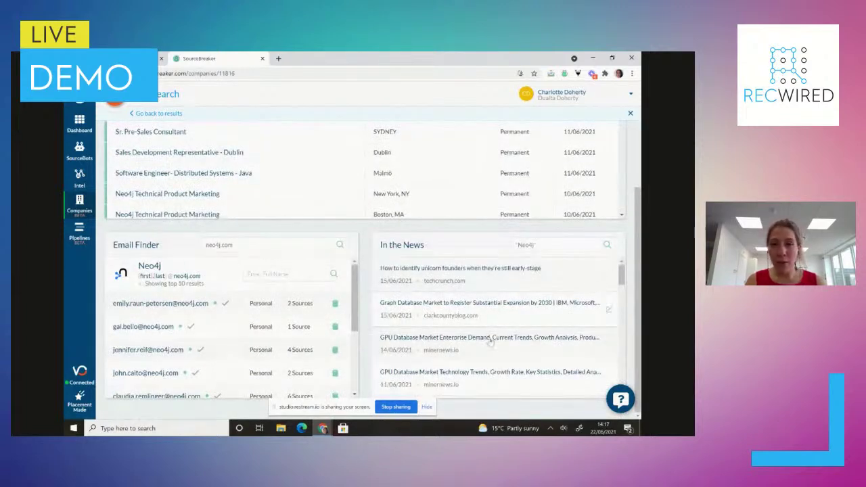
pyautogui.scroll(-5, 543, 273)
pyautogui.scroll(-5, 300, 189)
pyautogui.scroll(-2, 302, 190)
pyautogui.scroll(5, 300, 187)
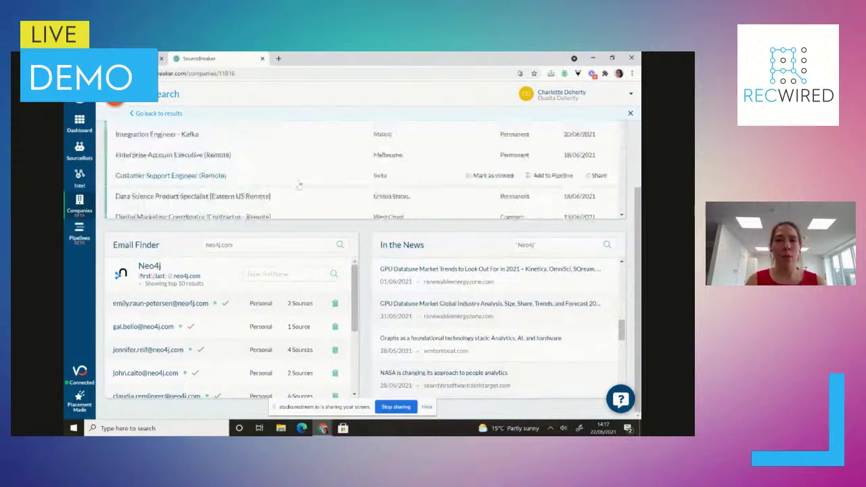
pyautogui.scroll(5, 299, 184)
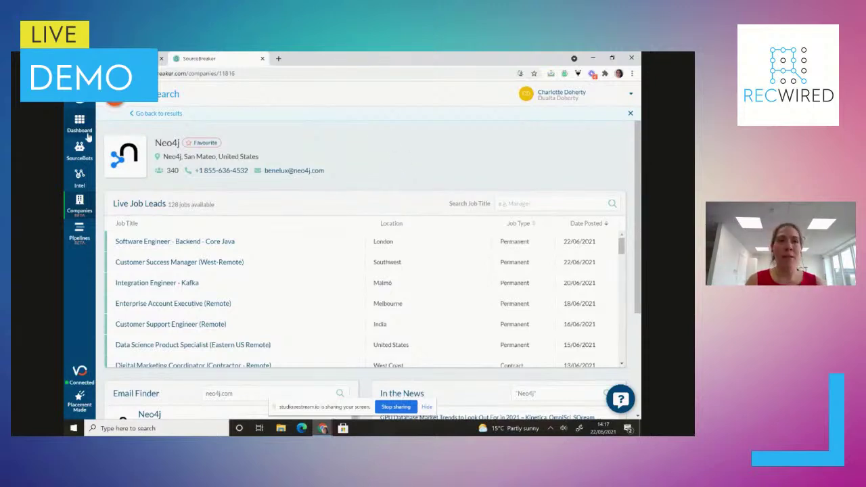
# Return to the SourceBreaker dashboard and switch to the Restream live studio.
pyautogui.press('Escape')
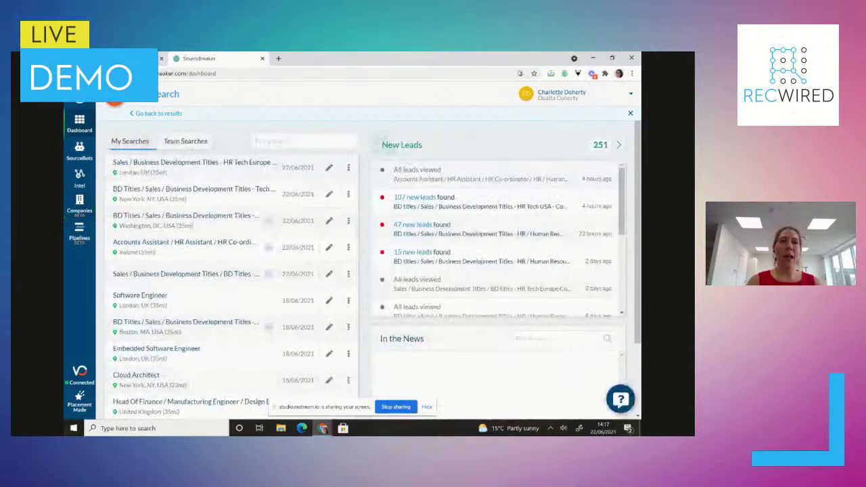
pyautogui.hotkey('ctrl', '1')
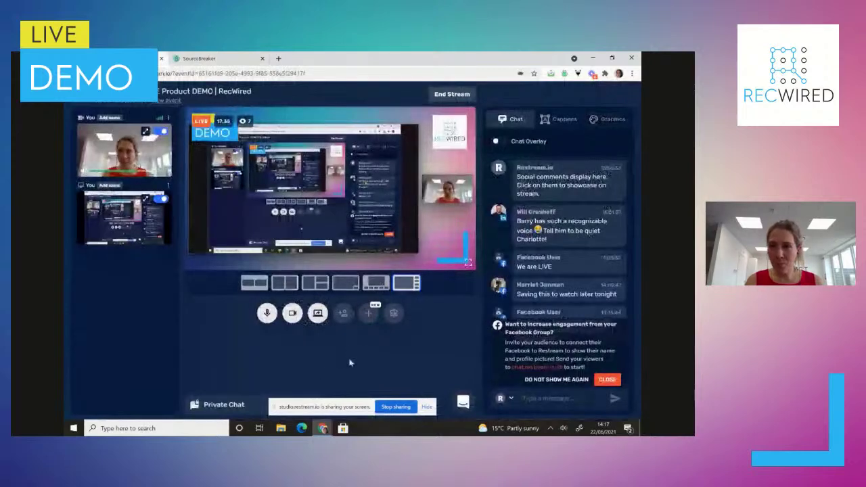